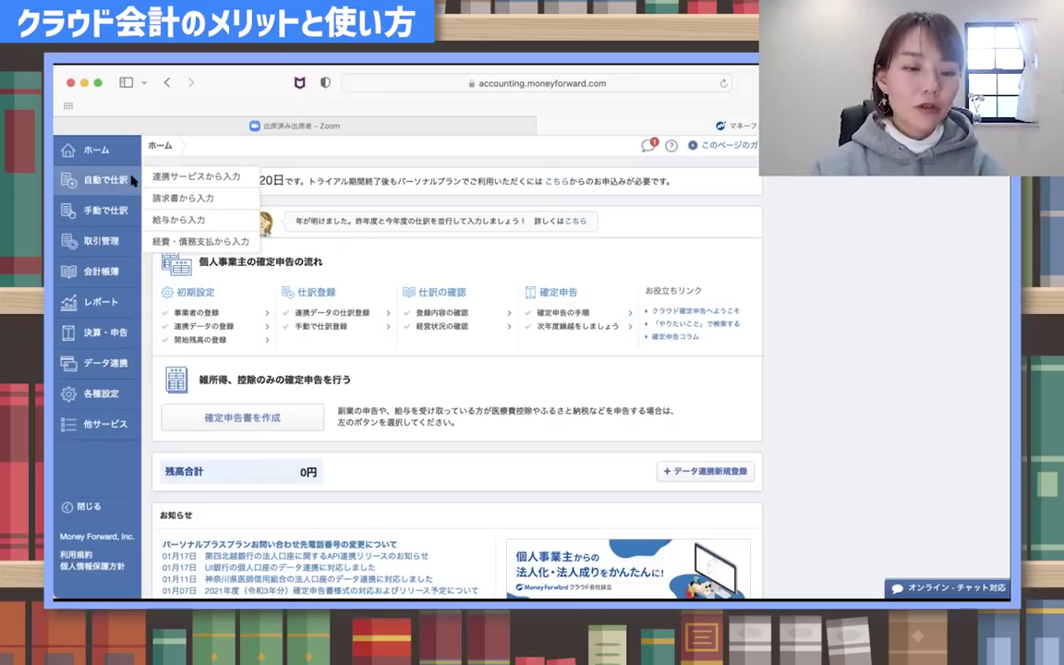
Step: Open the trial balance (残高試算表) from the accounting books and display its income statement (損益計算書)
mouse_move(123, 209)
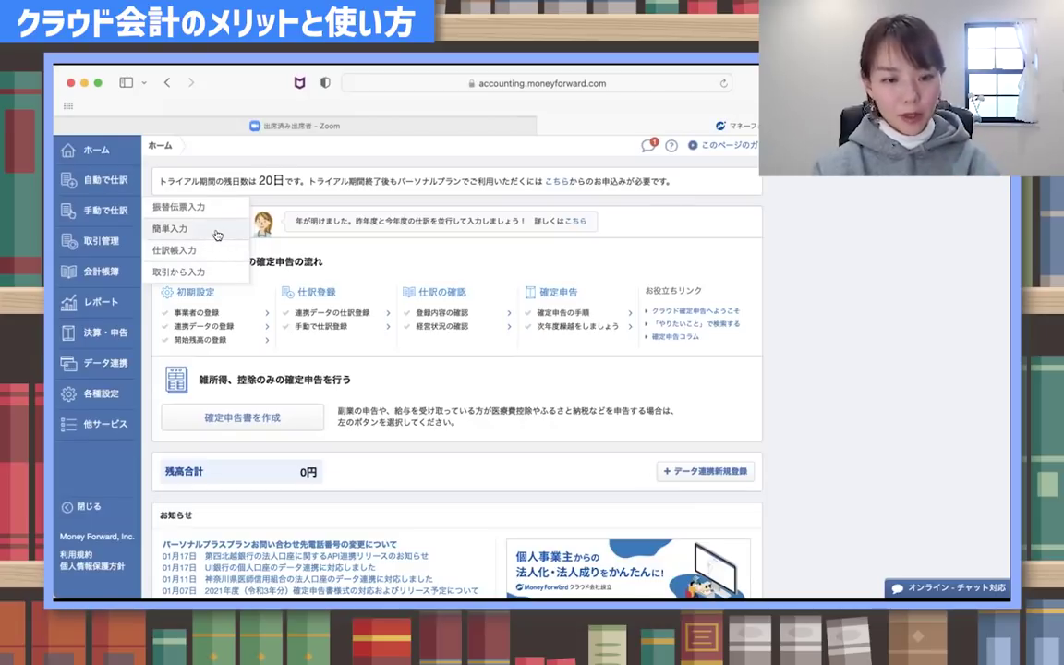
mouse_move(106, 245)
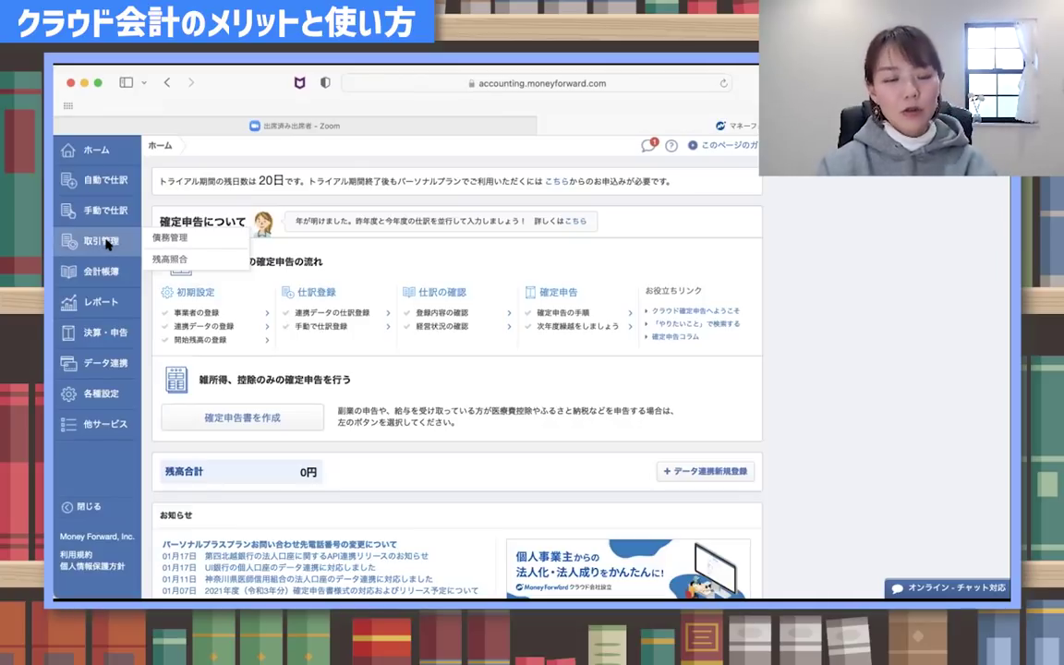
mouse_move(100, 269)
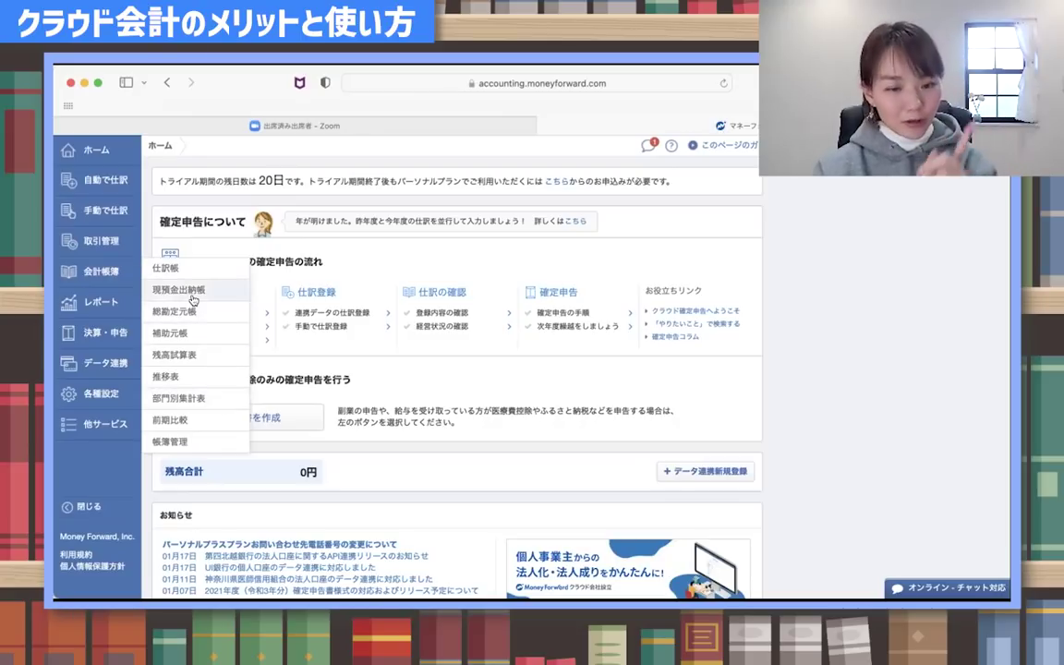
left_click(220, 354)
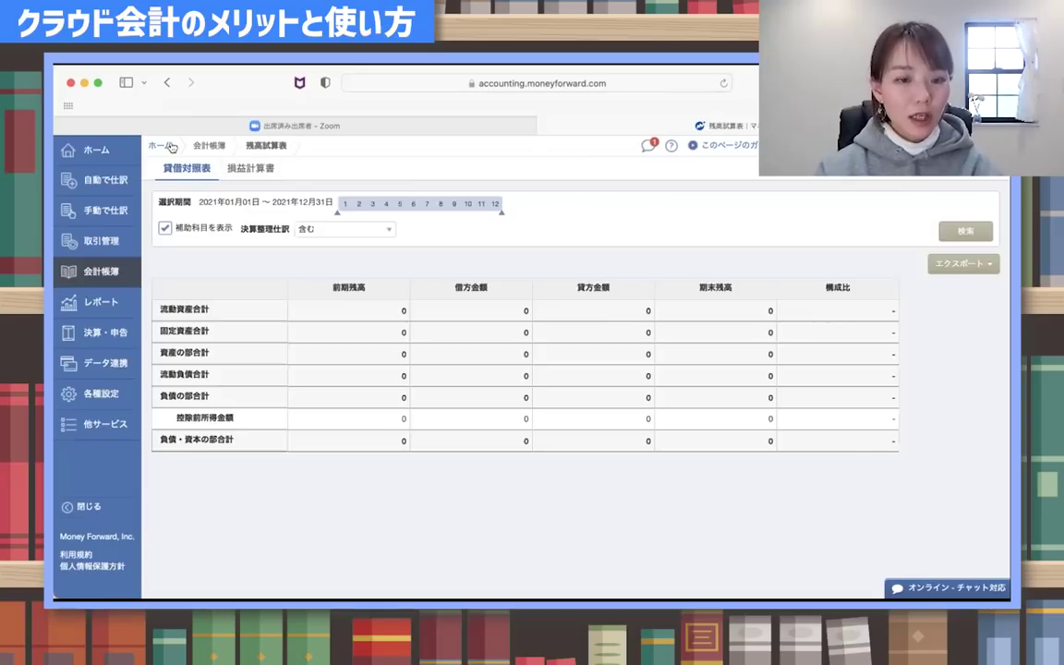
left_click(263, 172)
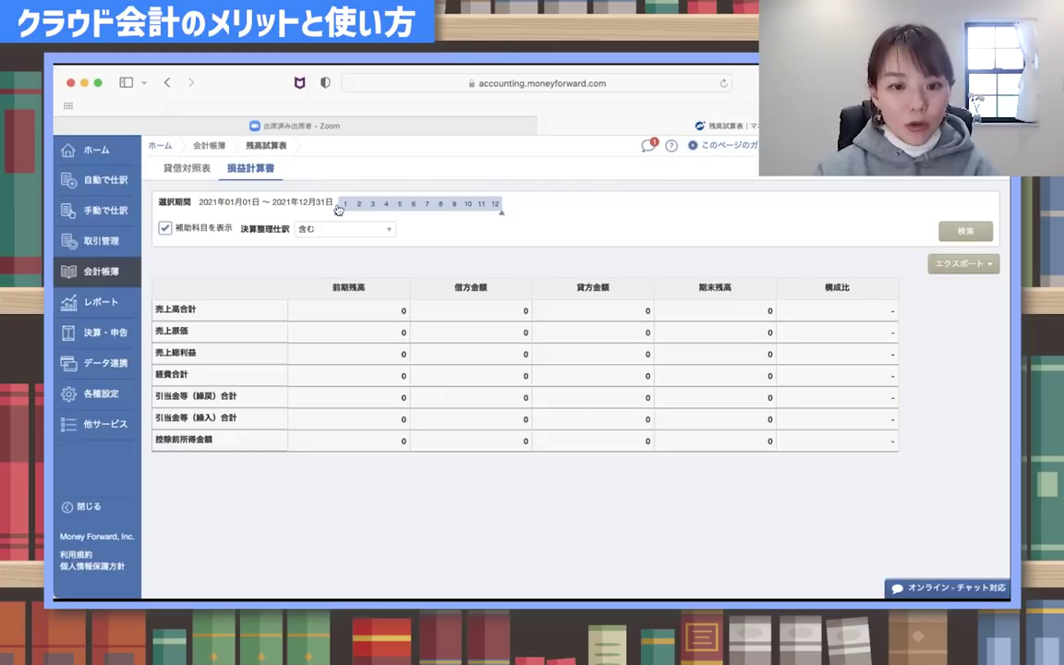
Step: View the income statement for January 2021 and for January to June 2021, and reset the period to January to December
left_click_drag(500, 214, 345, 209)
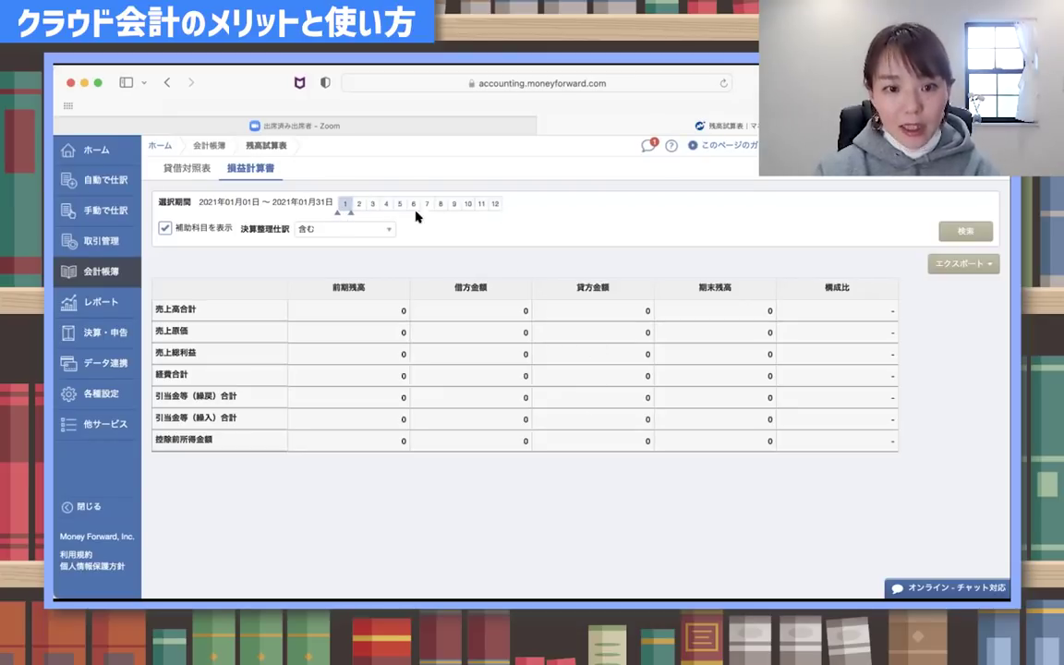
left_click(961, 233)
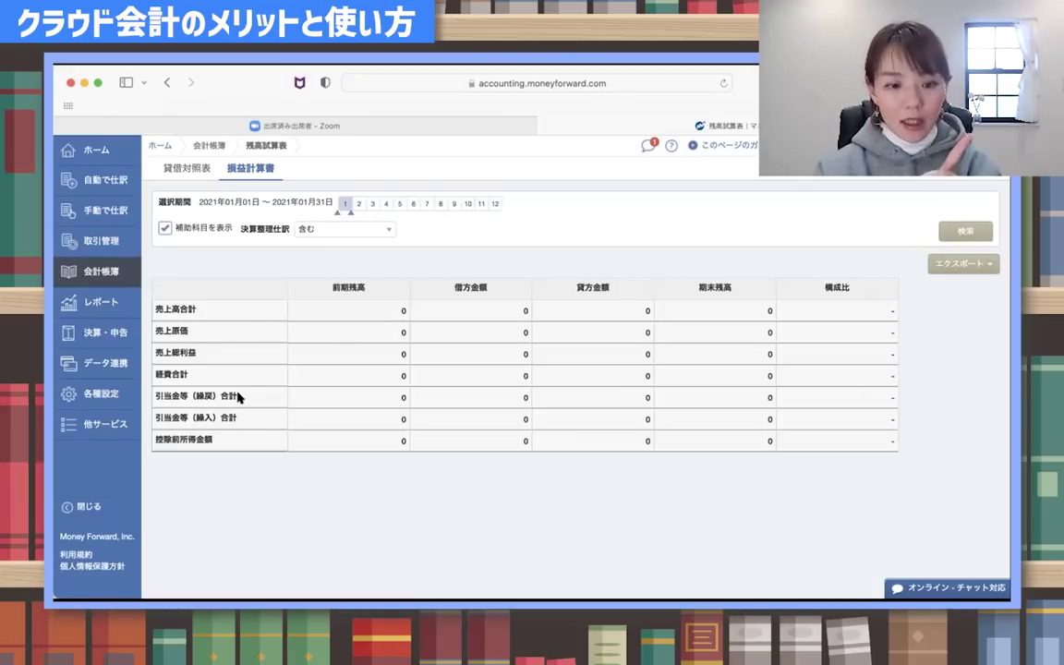
left_click_drag(344, 209, 417, 215)
left_click(961, 231)
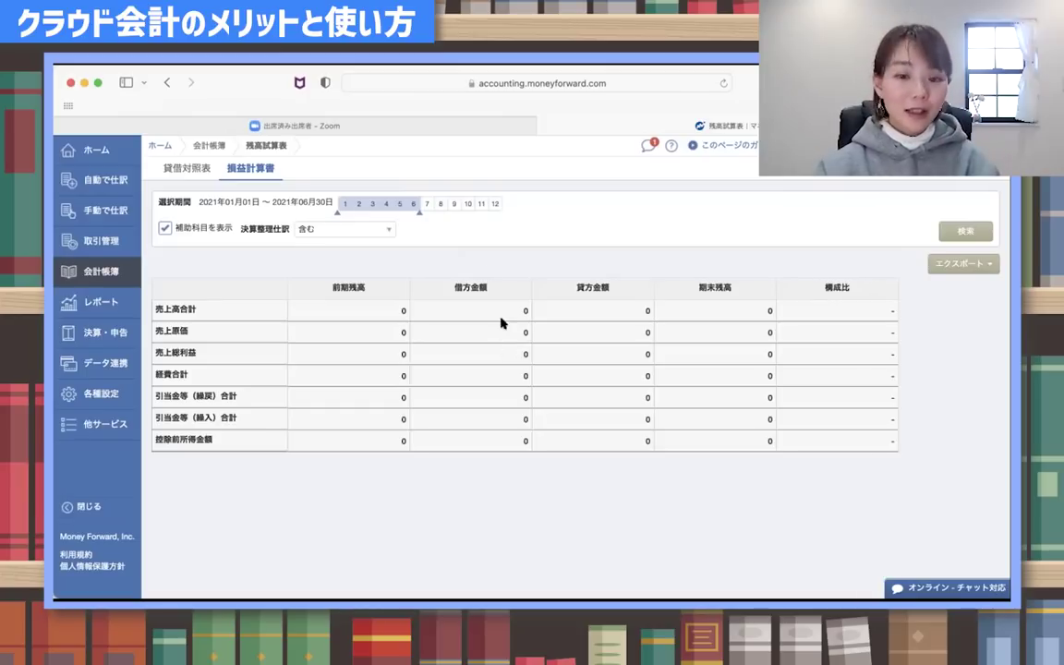
left_click_drag(420, 216, 502, 214)
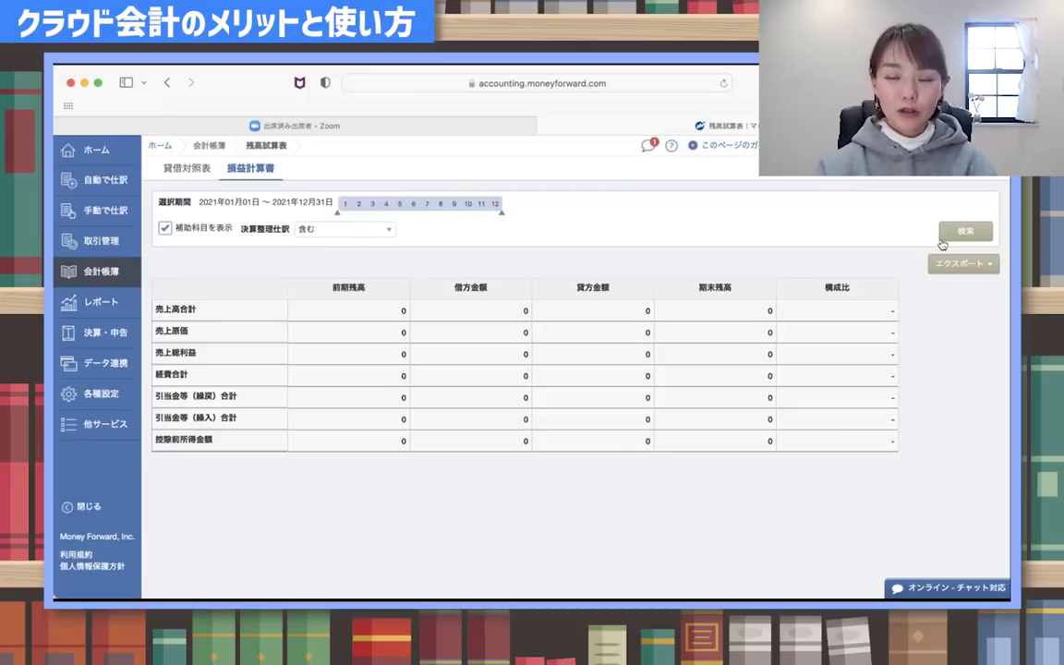
mouse_move(120, 271)
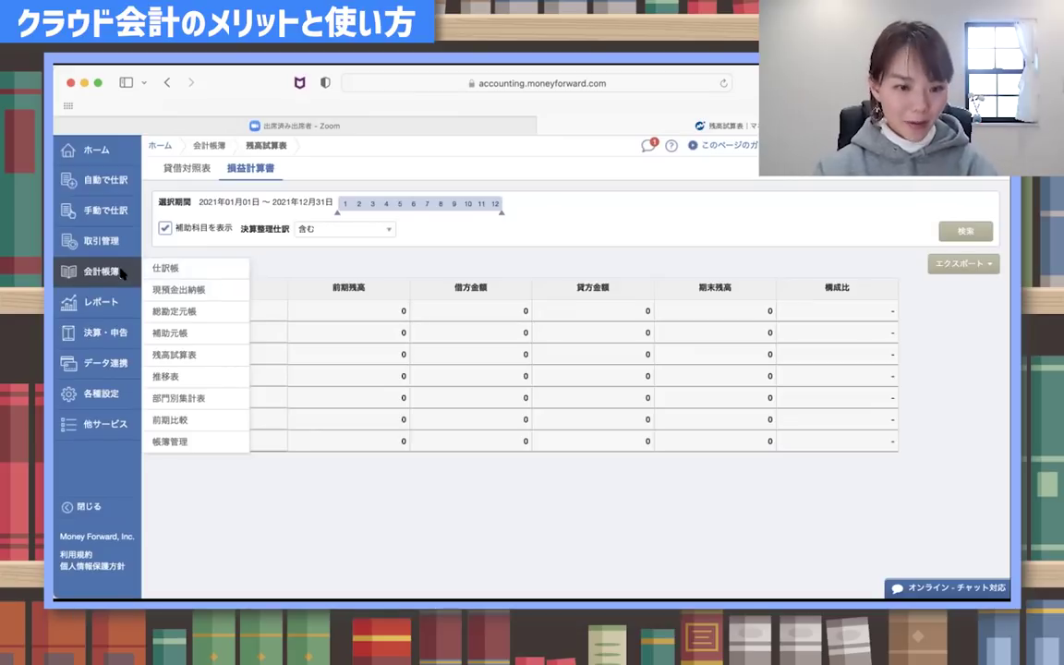
mouse_move(97, 309)
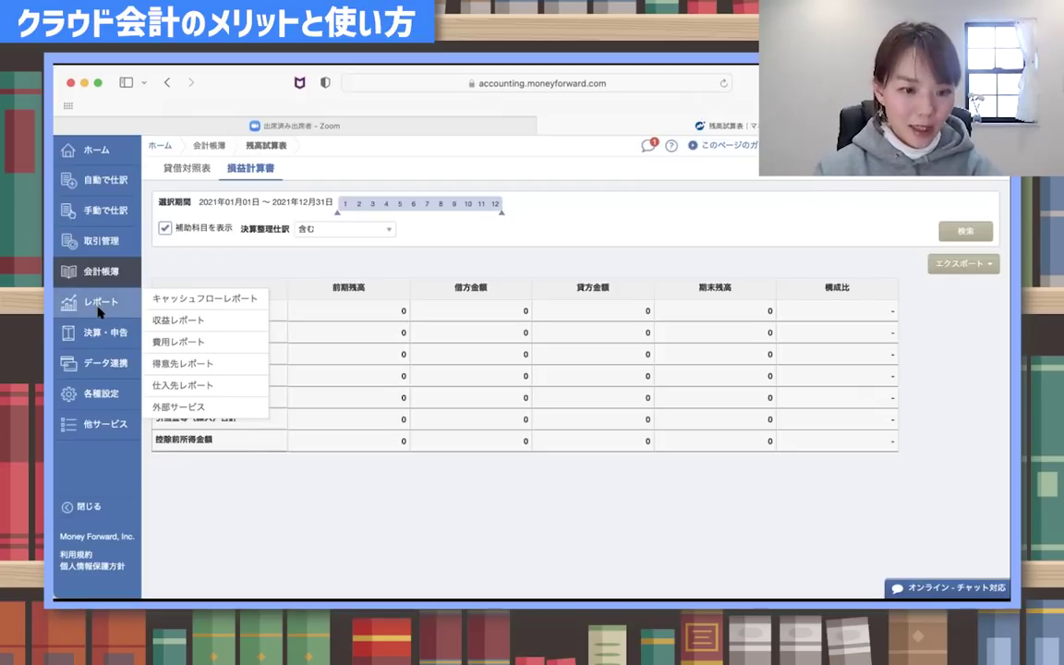
mouse_move(98, 338)
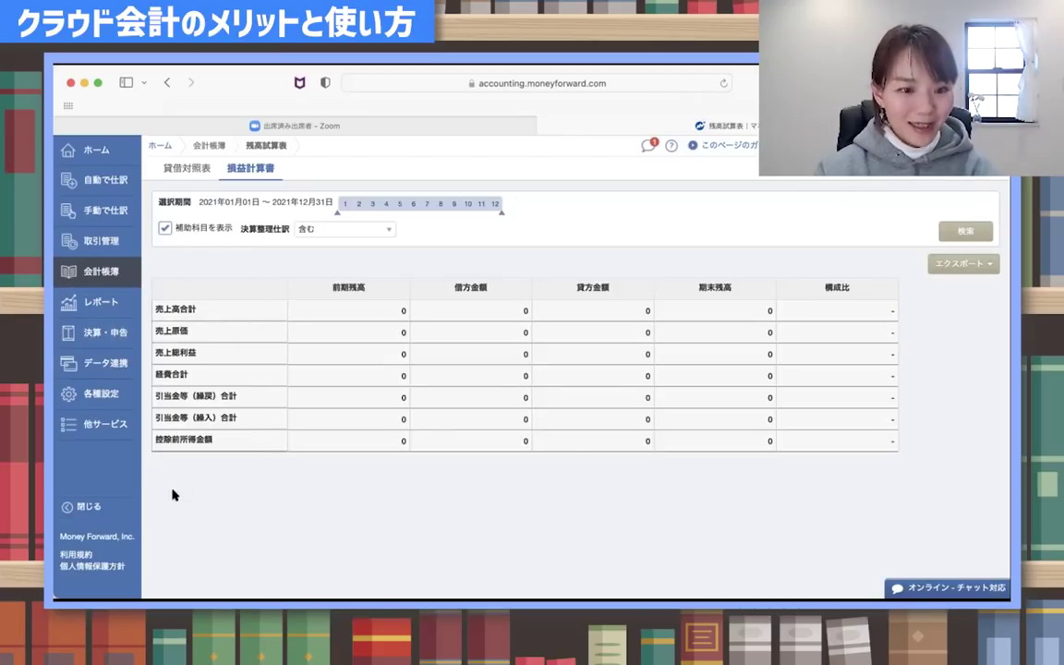
mouse_move(99, 365)
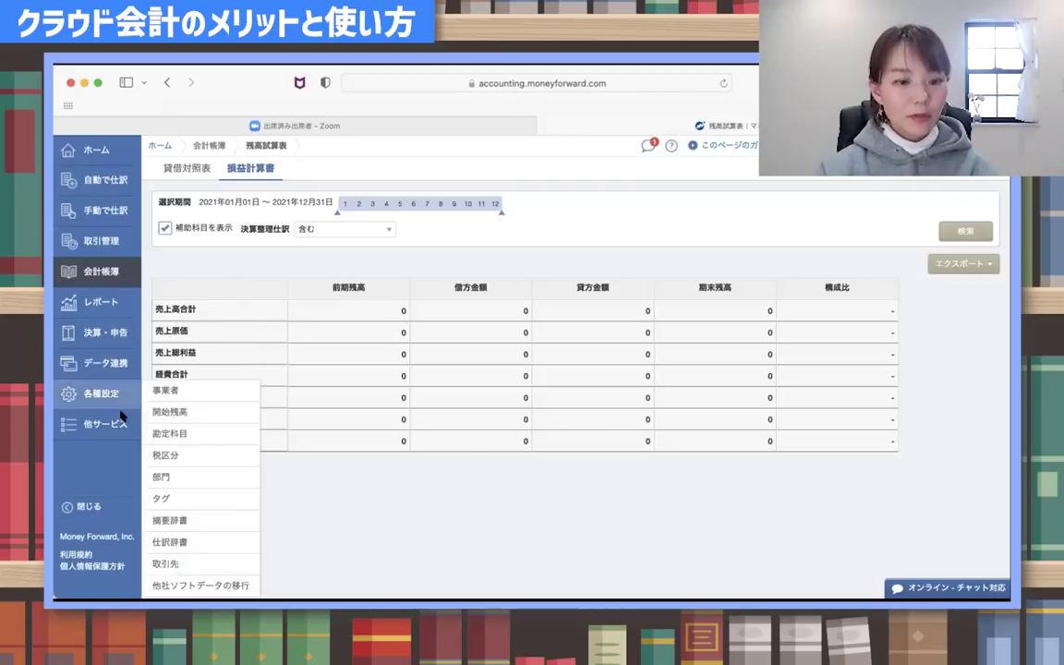
Step: Open the manual simple entry form (簡単入力) and set the transaction type to a cash (現金) expense
mouse_move(127, 219)
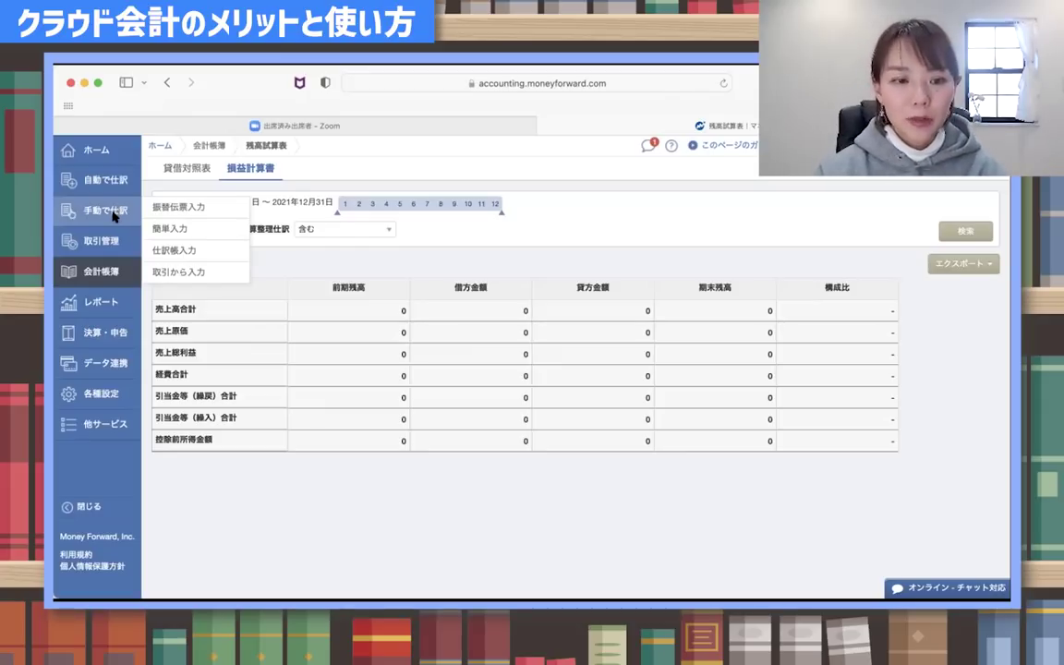
left_click(213, 231)
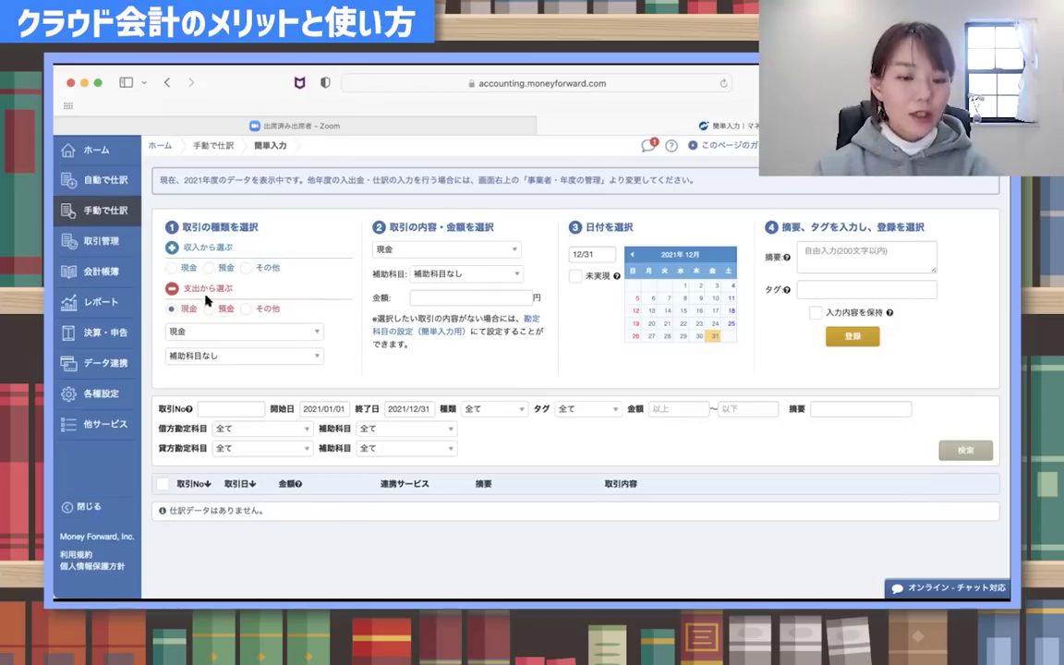
left_click(171, 268)
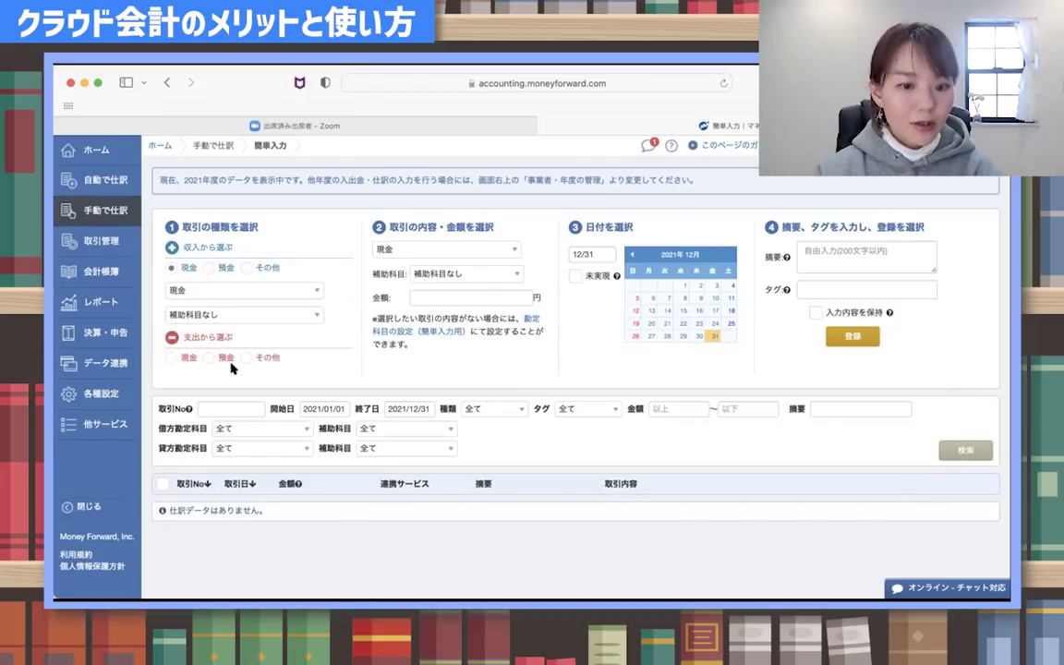
left_click(211, 269)
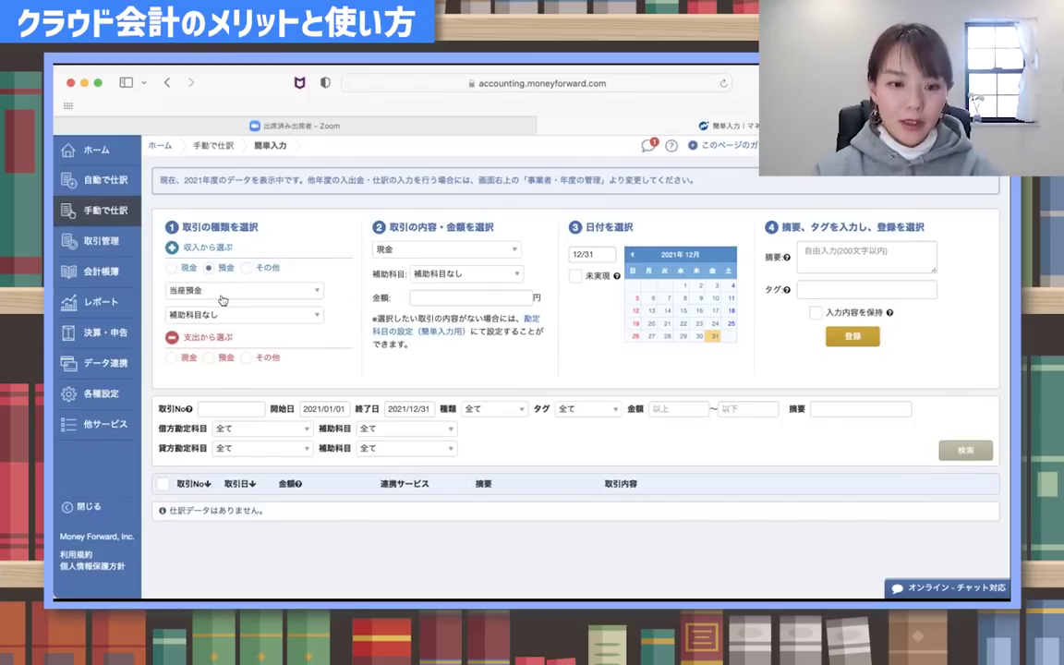
left_click(171, 357)
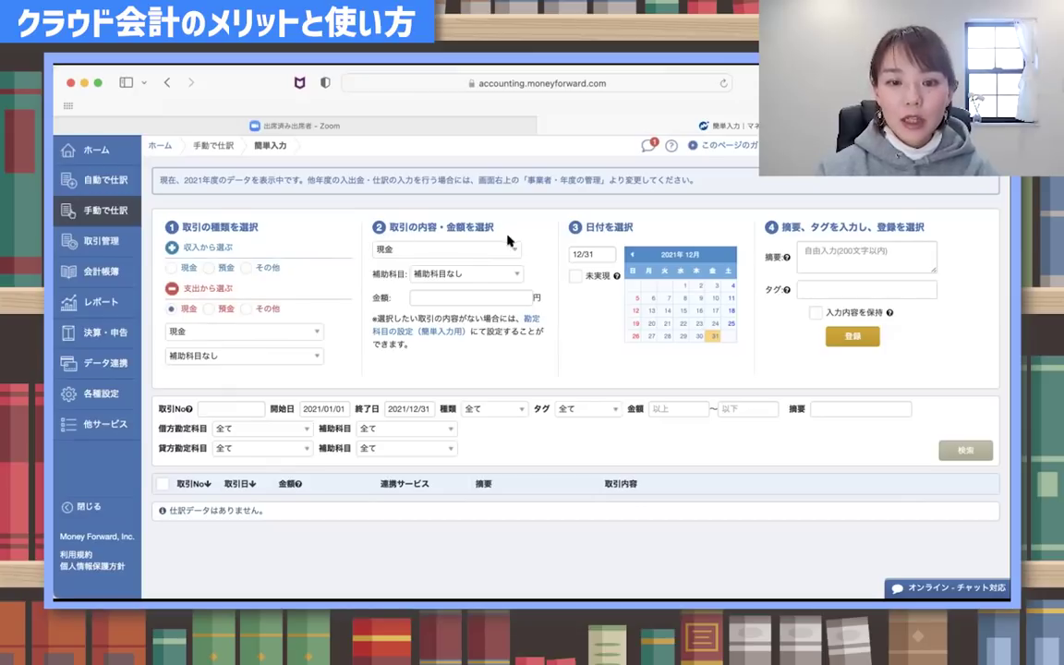
Step: Set the transaction's category to 備品・消耗品費 and its amount to 1,000 yen
left_click(482, 250)
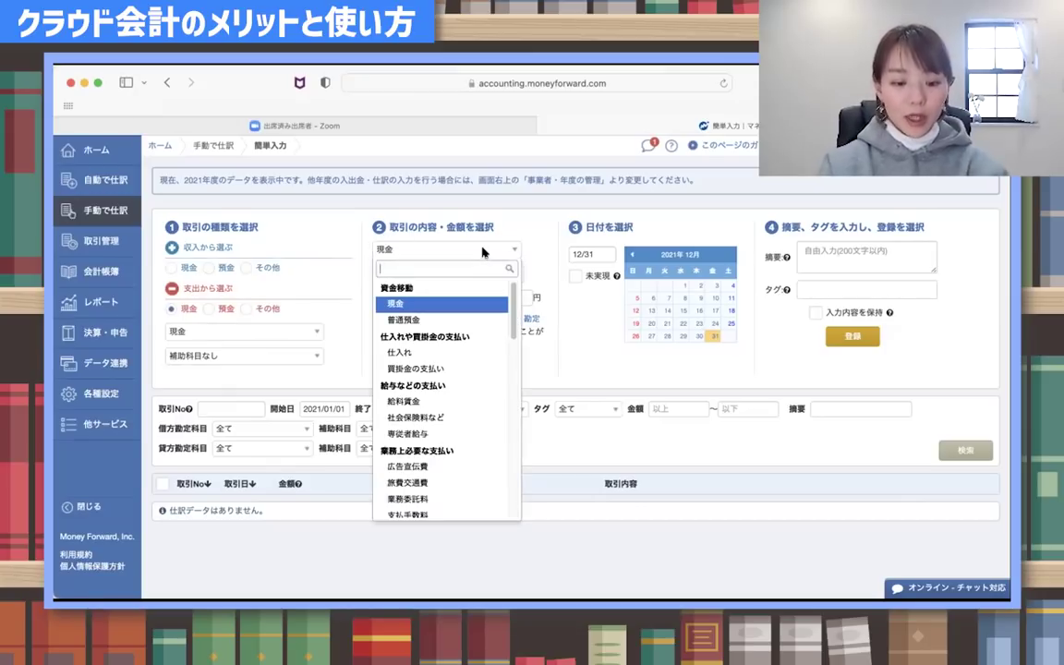
type("消耗品")
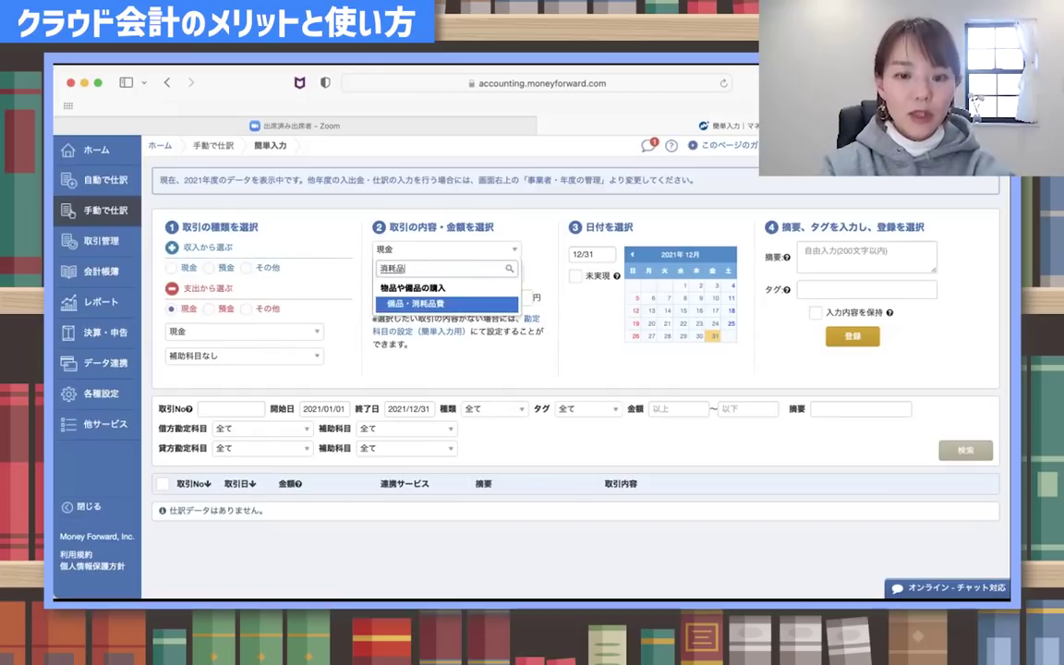
left_click(493, 309)
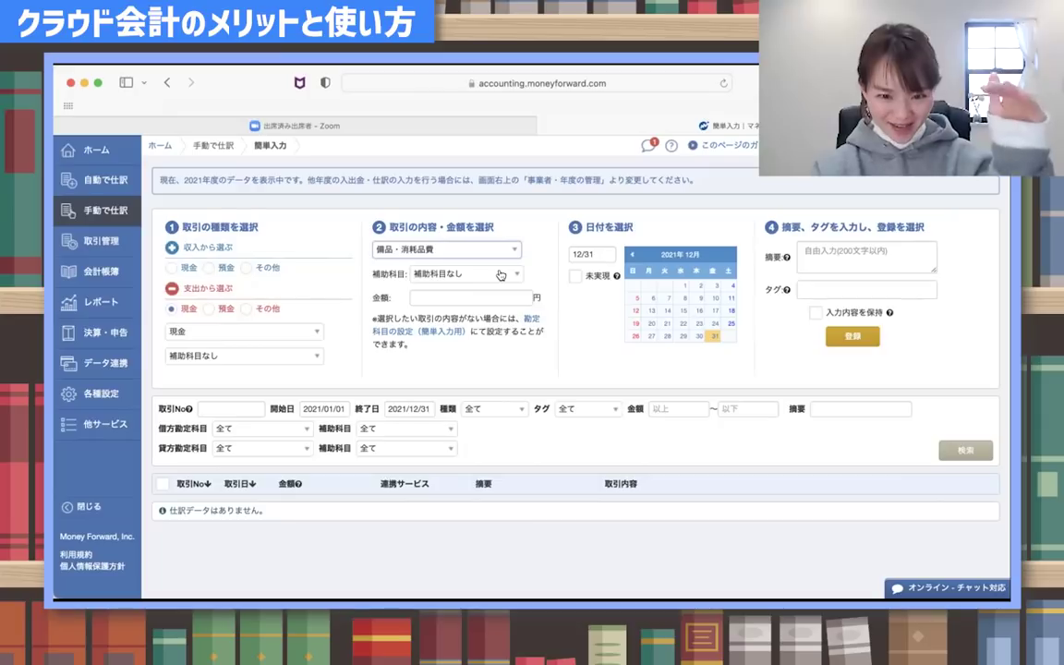
left_click(512, 293)
type("1000")
key("Return")
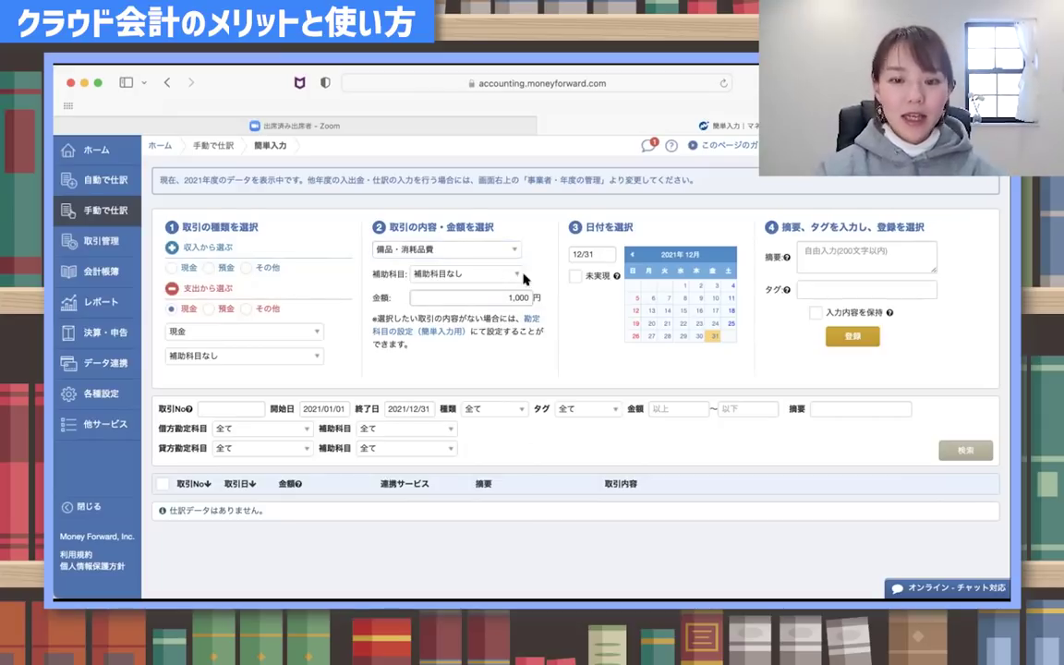
Step: Set the transaction date to March 15, 2021 in the calendar
left_click(634, 258)
left_click(634, 257)
left_click(634, 258)
left_click(634, 257)
left_click(634, 258)
left_click(635, 258)
left_click(635, 259)
left_click(636, 260)
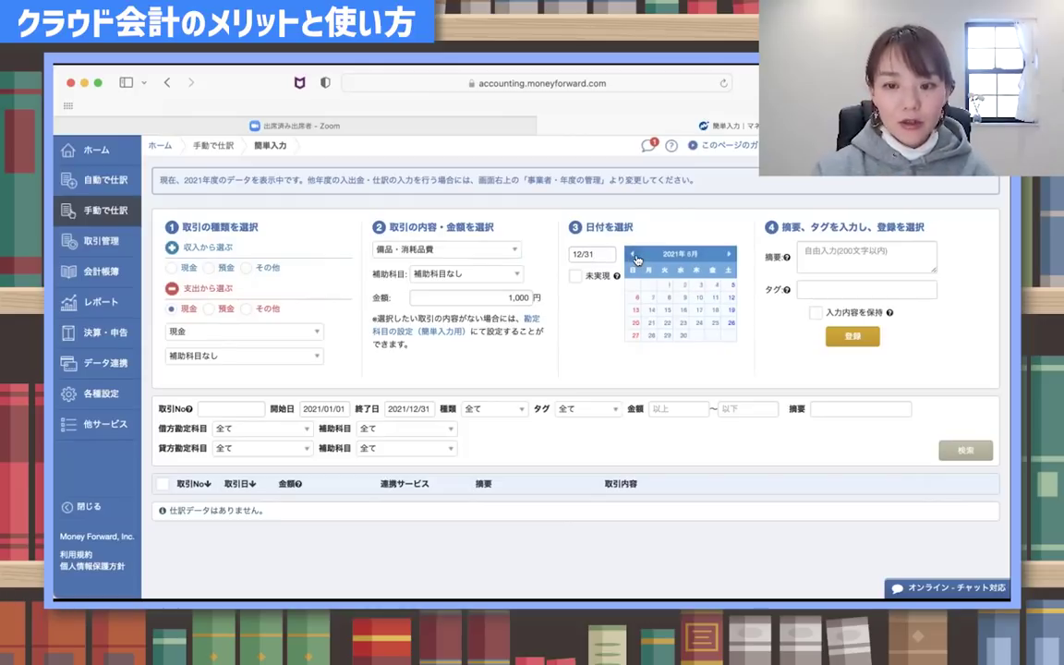
left_click(651, 309)
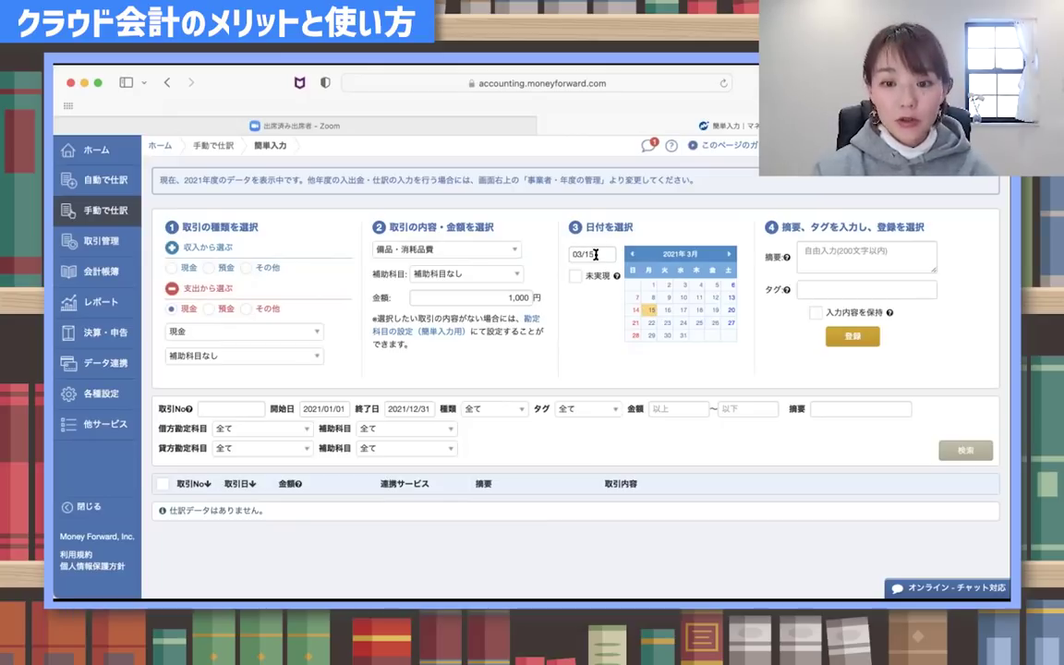
Step: Enter 洗剤とタオル 薬局名 as the transaction's description (摘要) and register the entry
left_click(806, 256)
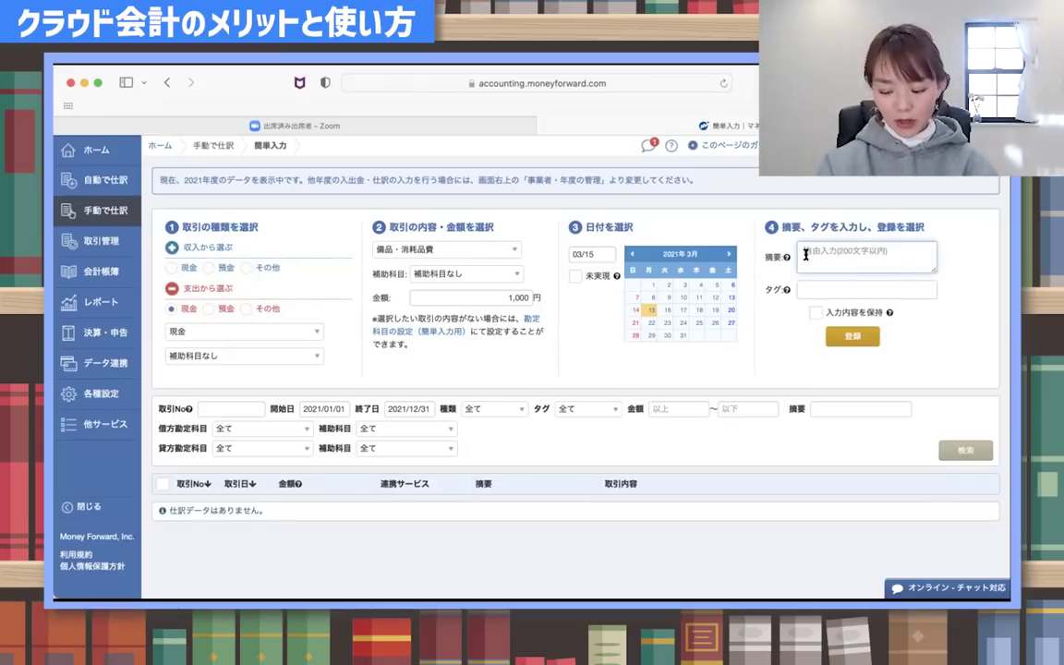
type("洗剤と")
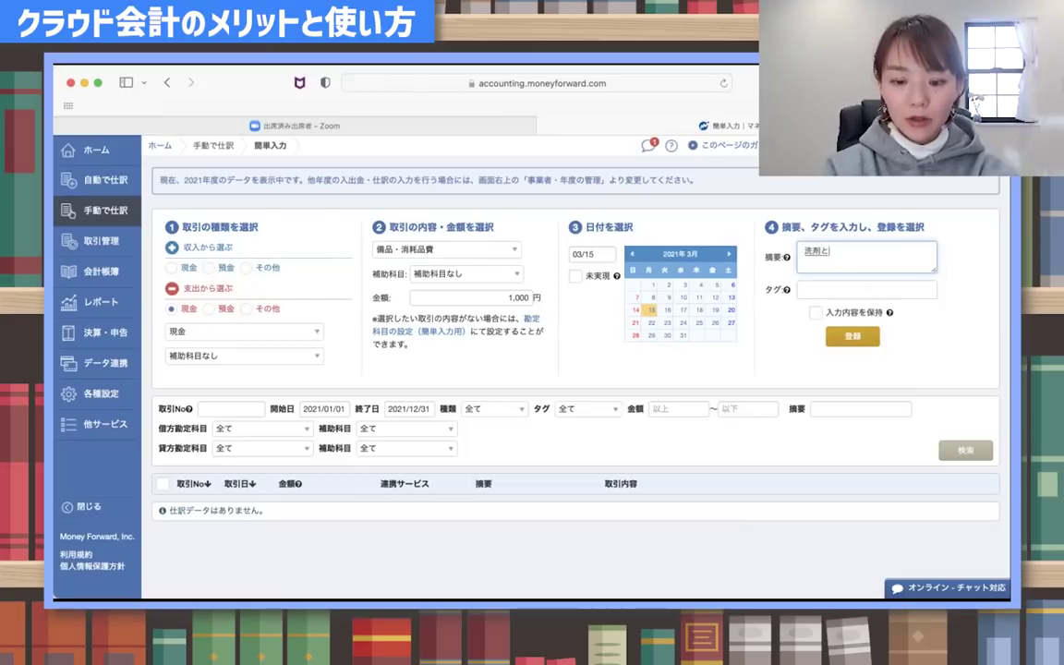
type("タオル")
key("Return")
type("やっきょk")
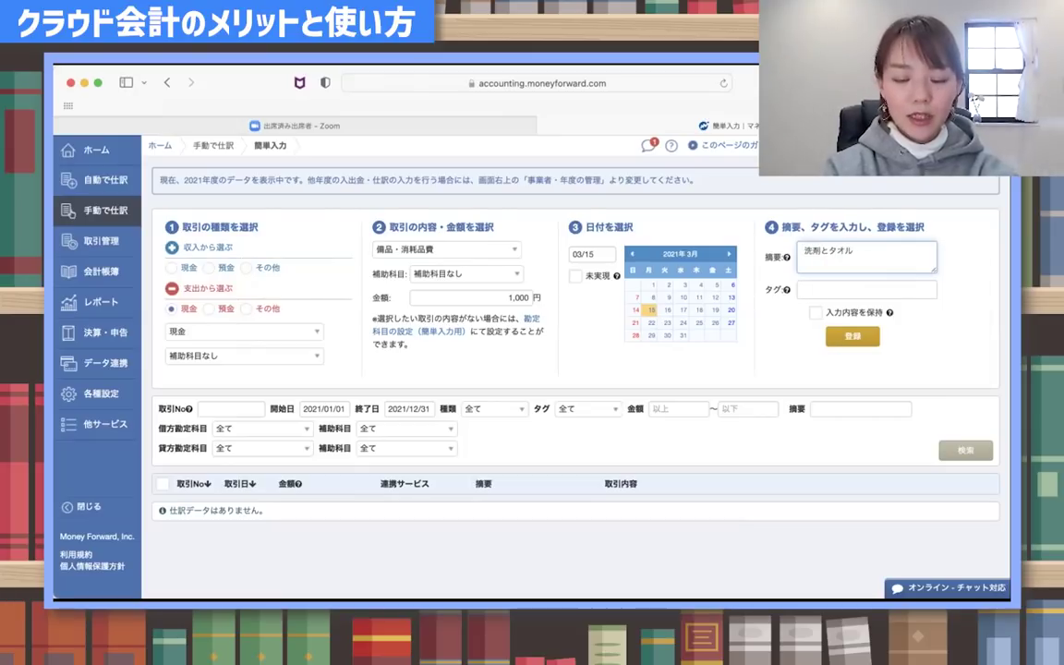
type("umei")
key("space")
key("Return")
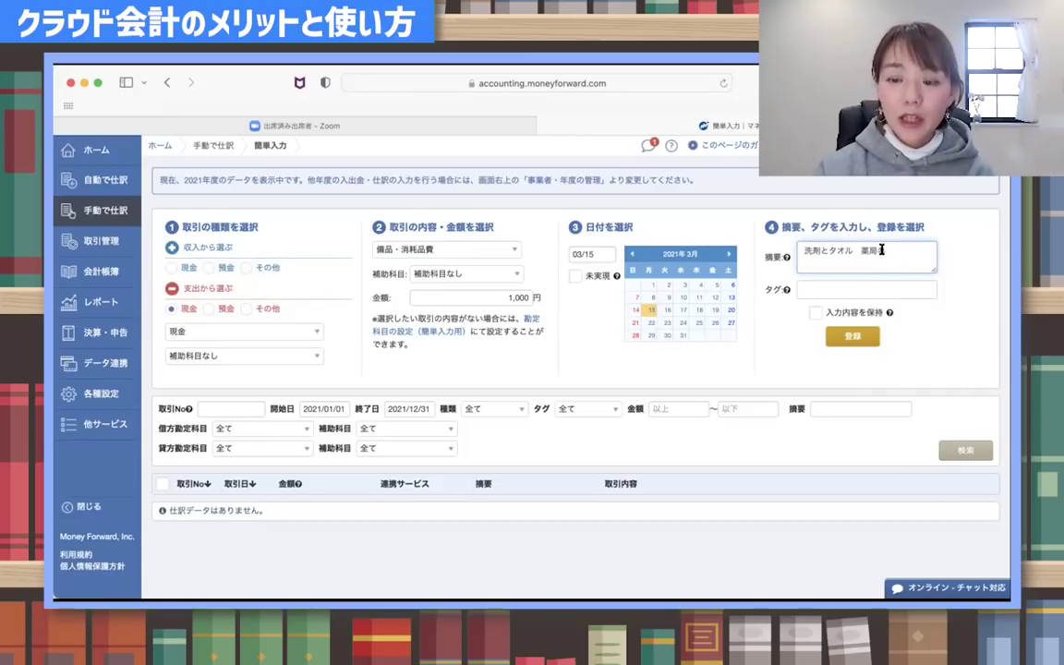
left_click(861, 340)
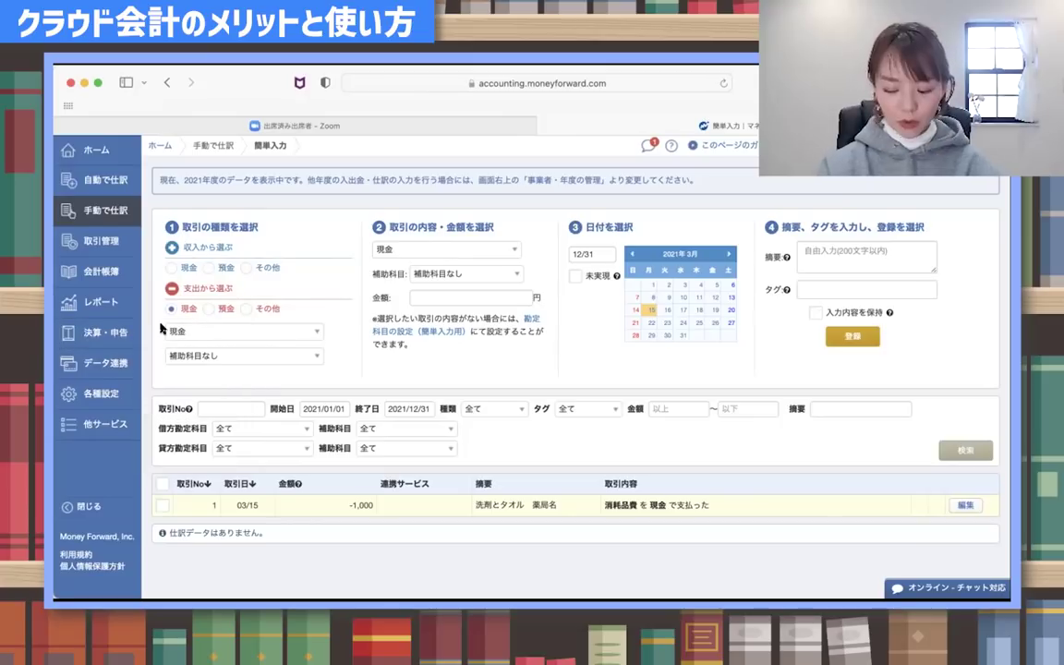
Step: Open the new data link registration page (新規登録) and browse the card (カード) services available for linking
mouse_move(105, 362)
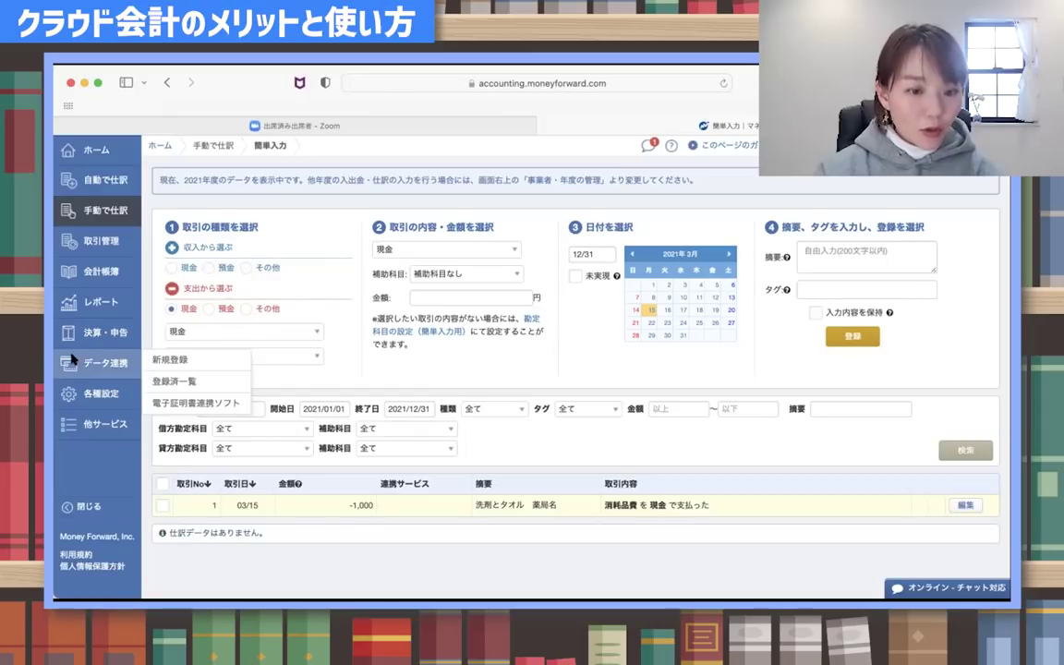
left_click(194, 360)
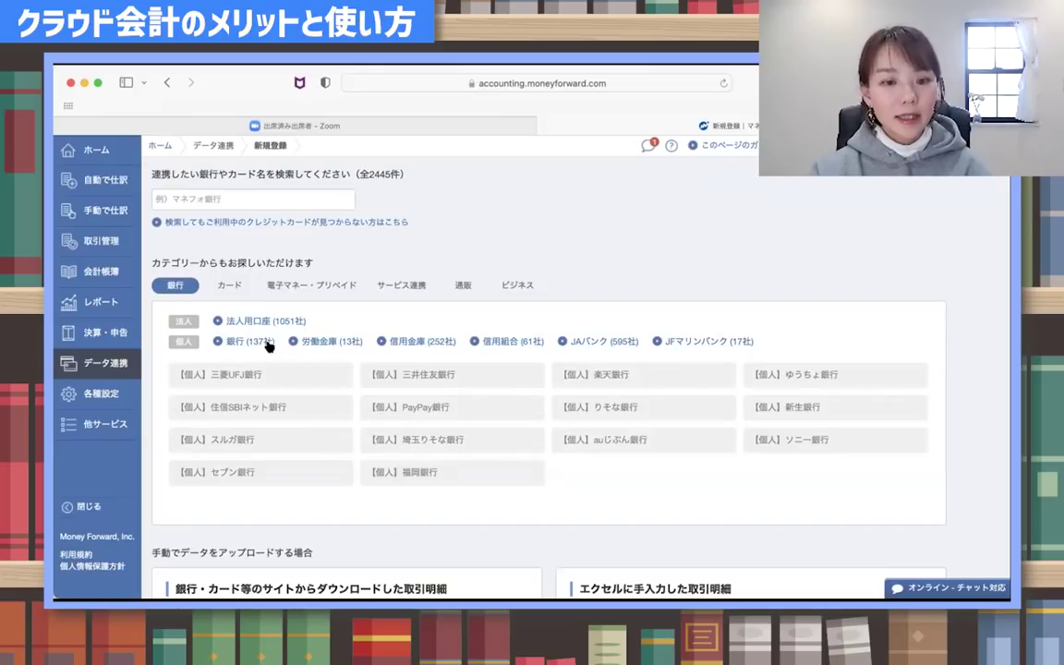
scroll(264, 325, "down", 1)
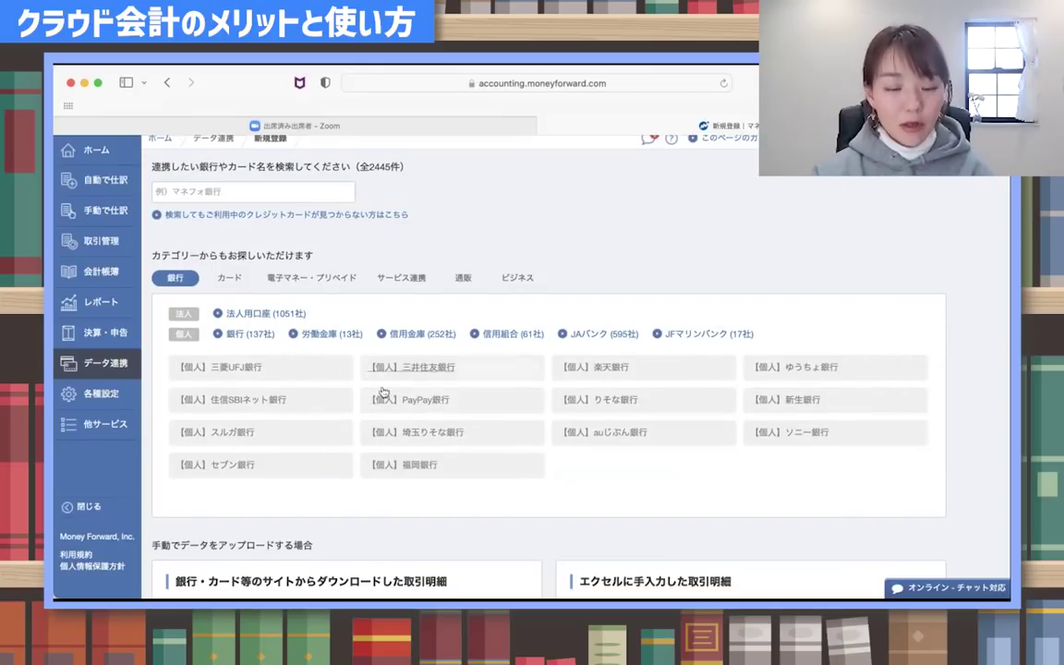
left_click(228, 277)
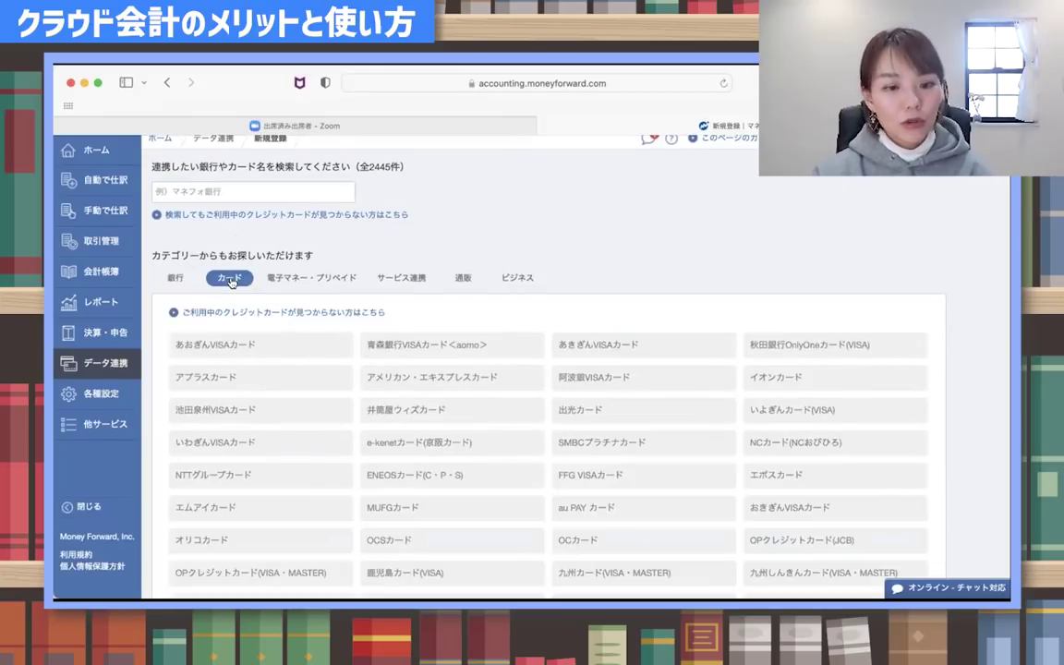
scroll(758, 420, "down", 10)
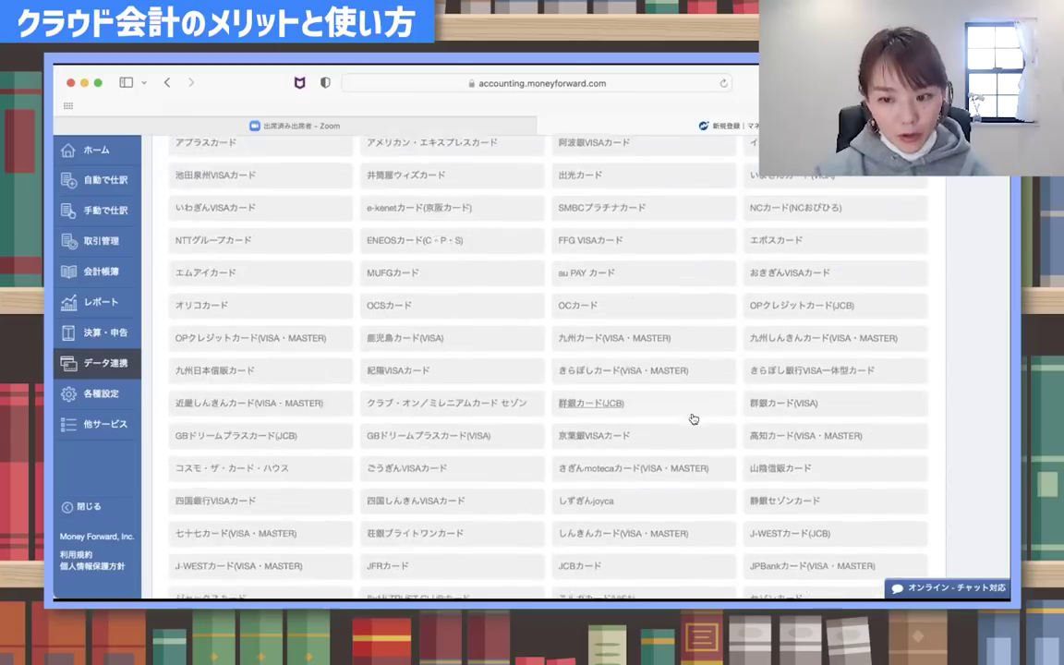
scroll(668, 418, "down", 10)
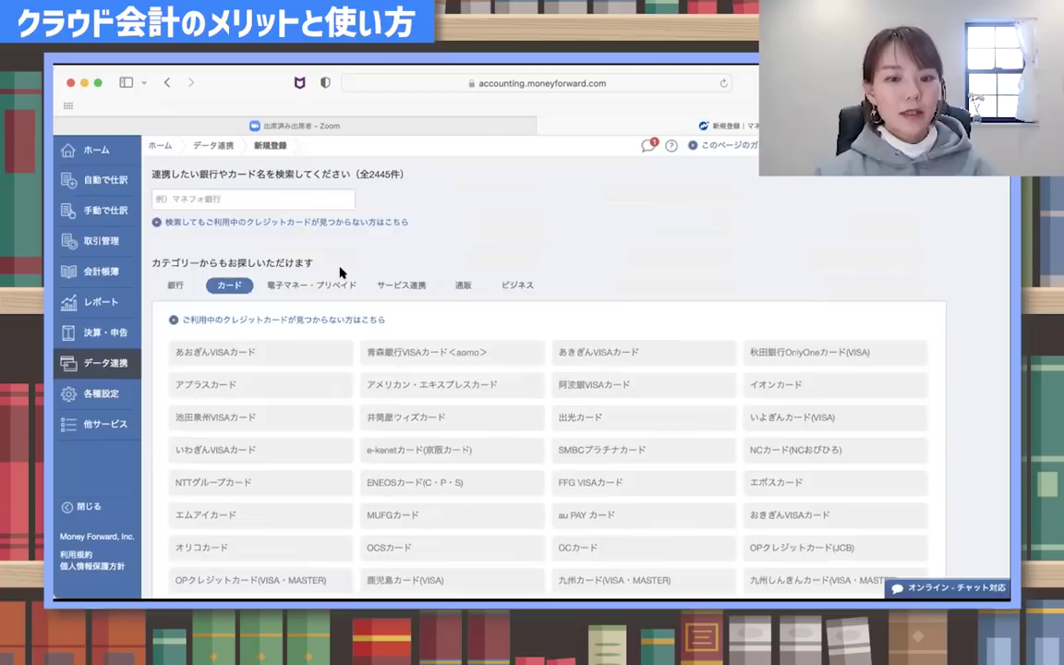
Step: Browse the full list of electronic money and prepaid (電子マネー・プリペイド) services available for linking
left_click(311, 283)
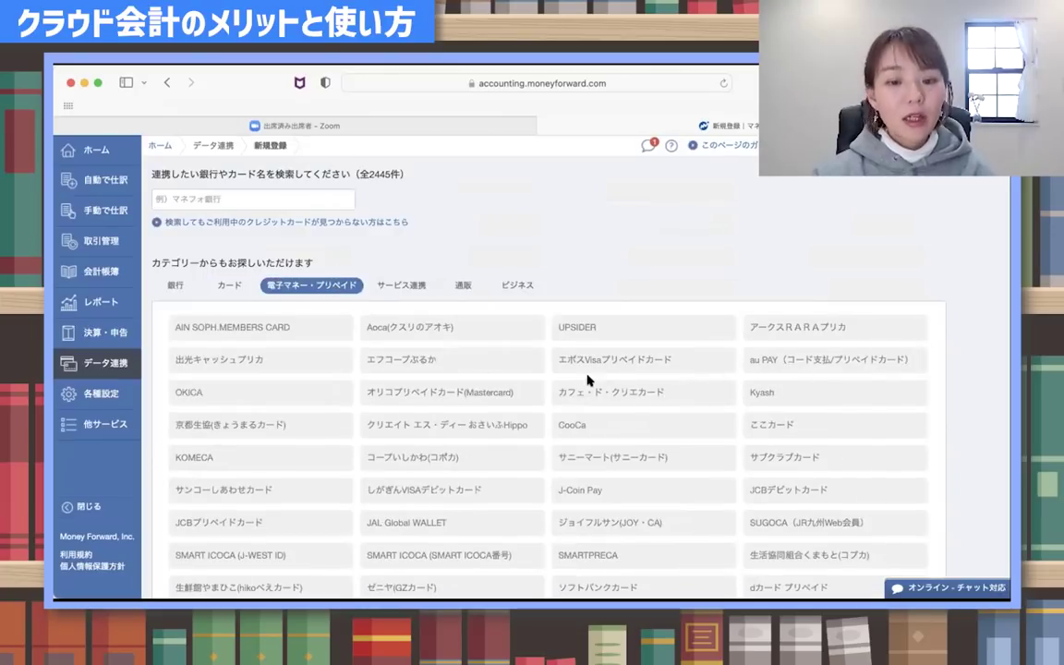
scroll(586, 375, "down", 3)
scroll(587, 381, "down", 3)
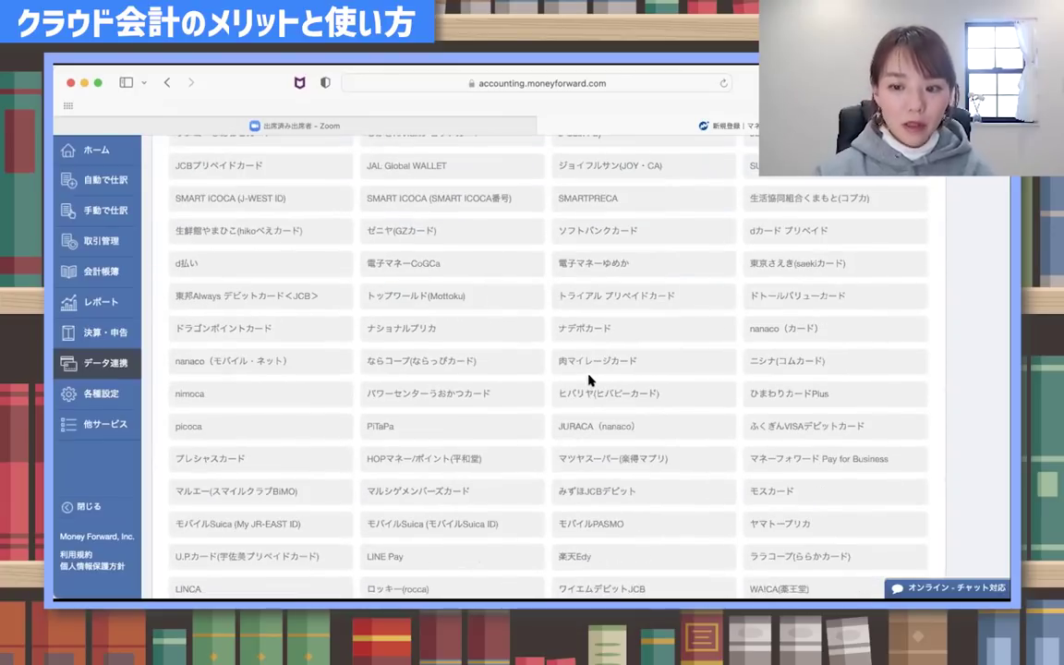
scroll(588, 380, "down", 2)
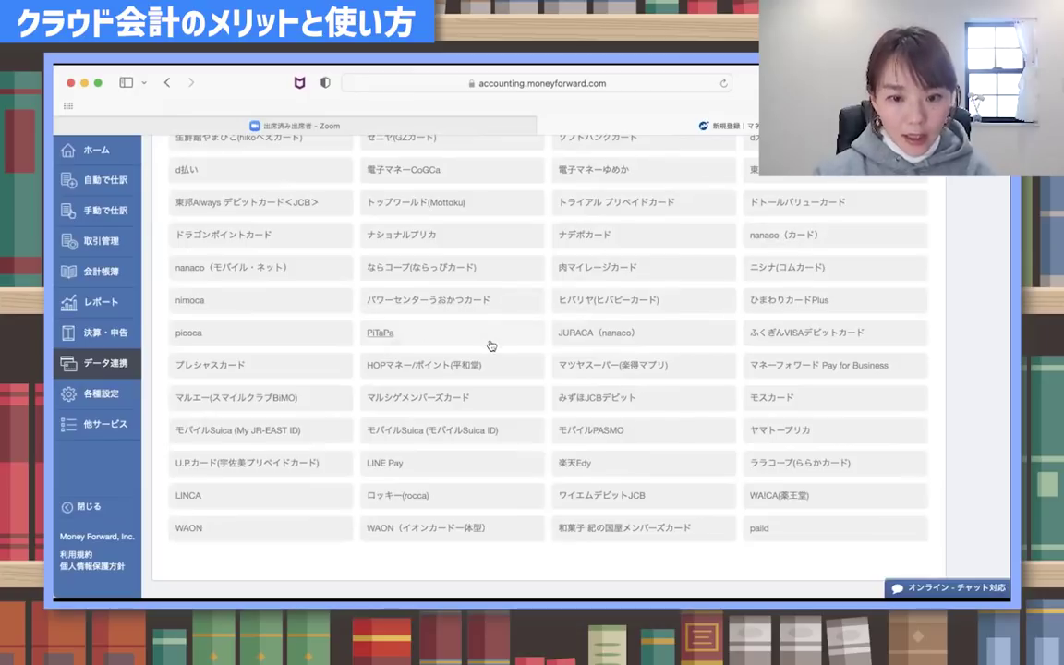
scroll(400, 466, "up", 10)
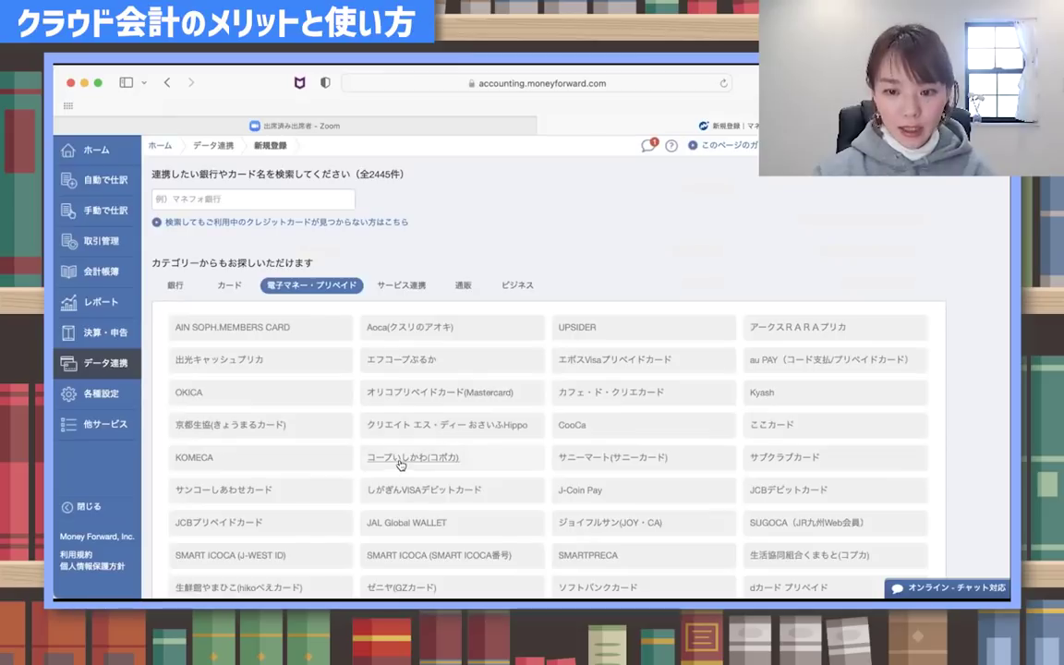
Step: Look through the linkable services in the サービス連携, 通販 and ビジネス categories, reviewing the whole ビジネス list
left_click(402, 285)
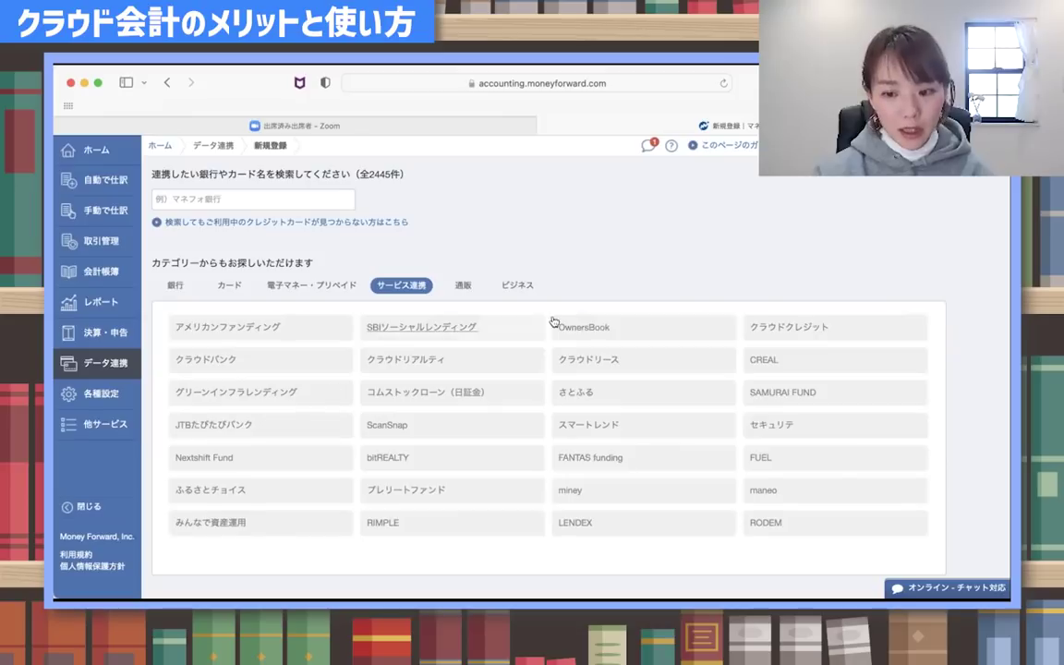
left_click(463, 286)
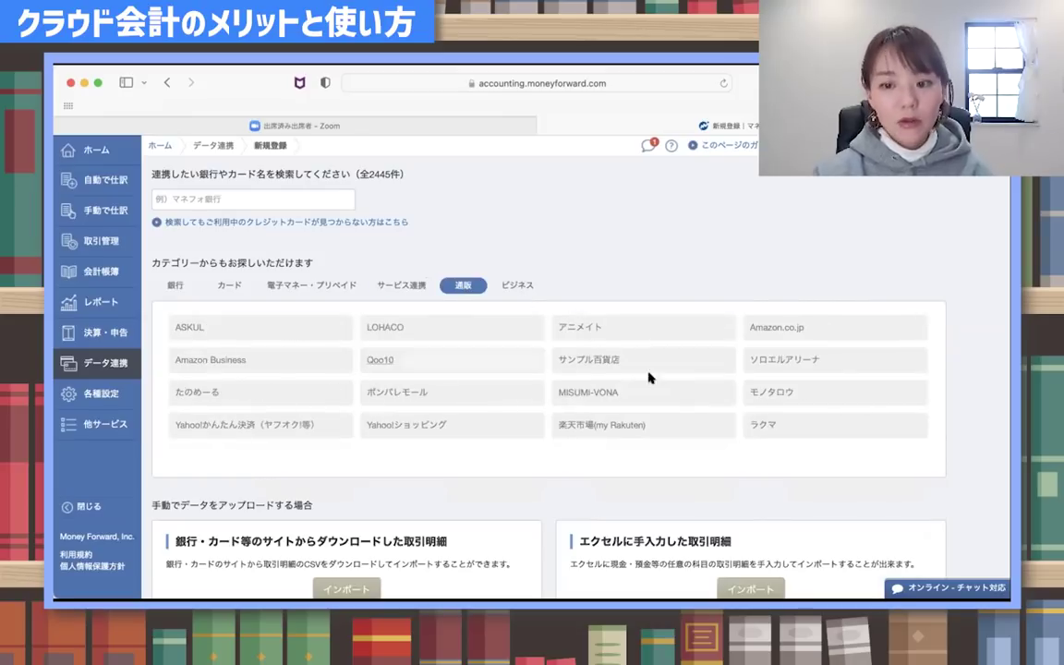
left_click(517, 285)
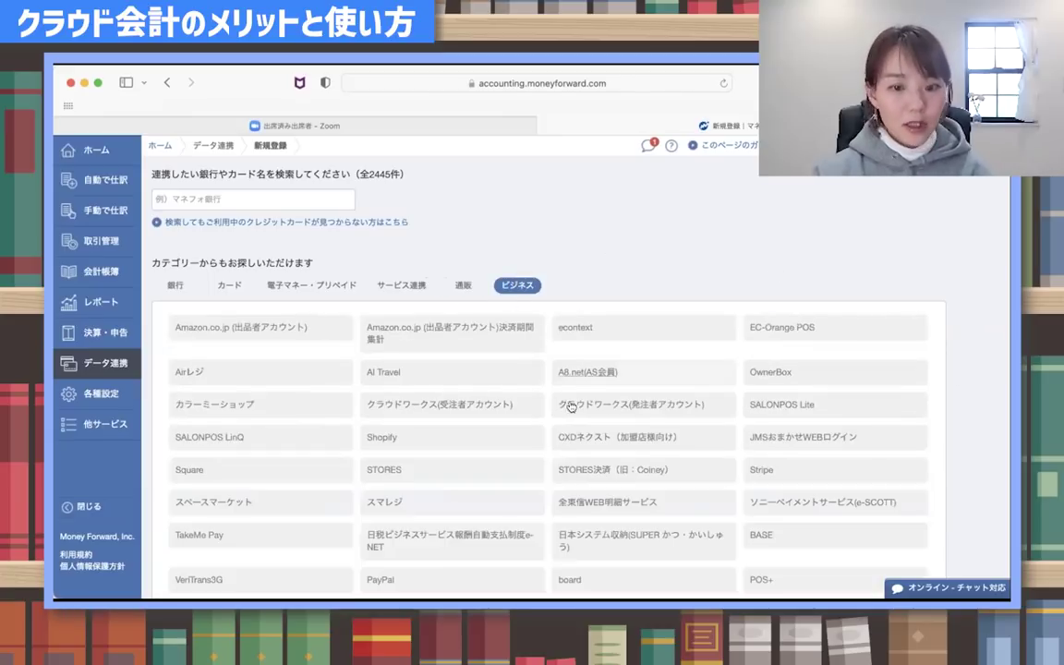
scroll(514, 367, "down", 1)
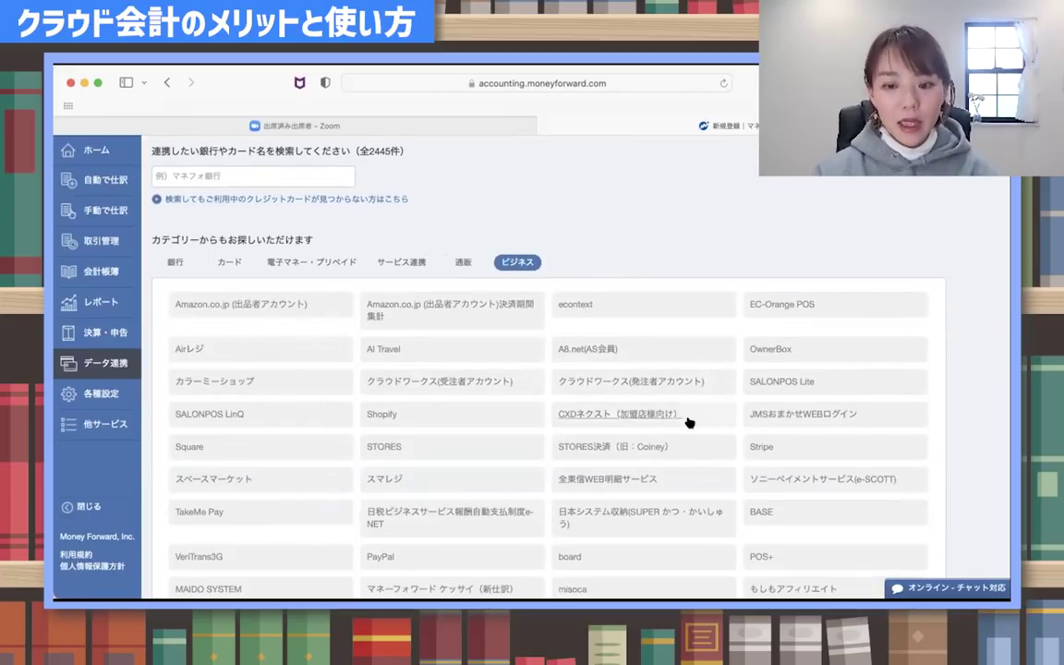
scroll(621, 380, "down", 5)
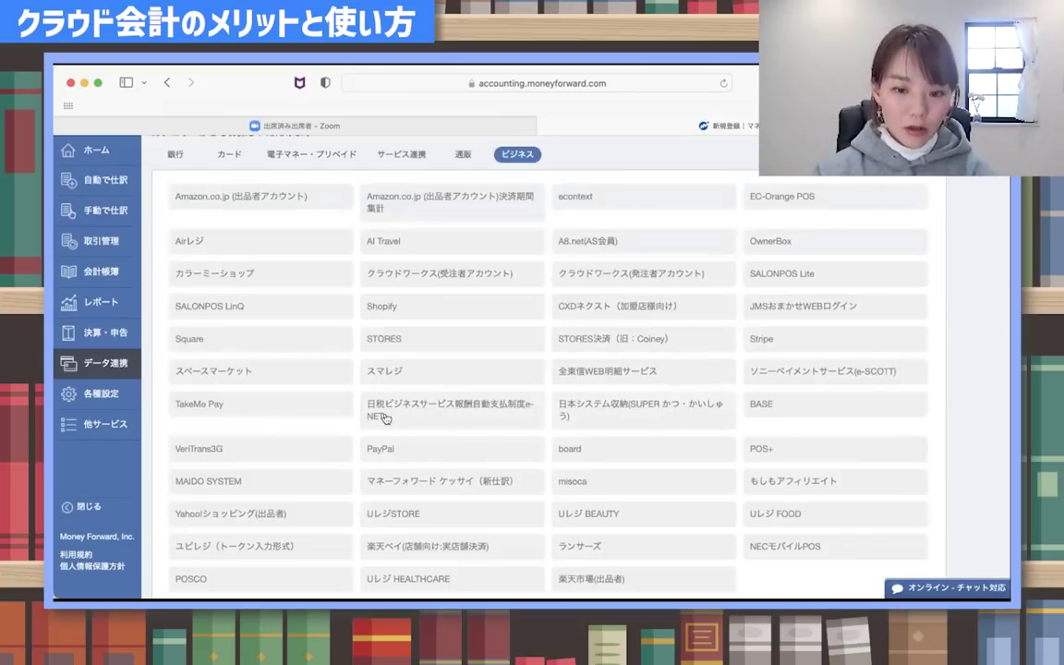
scroll(671, 402, "down", 1)
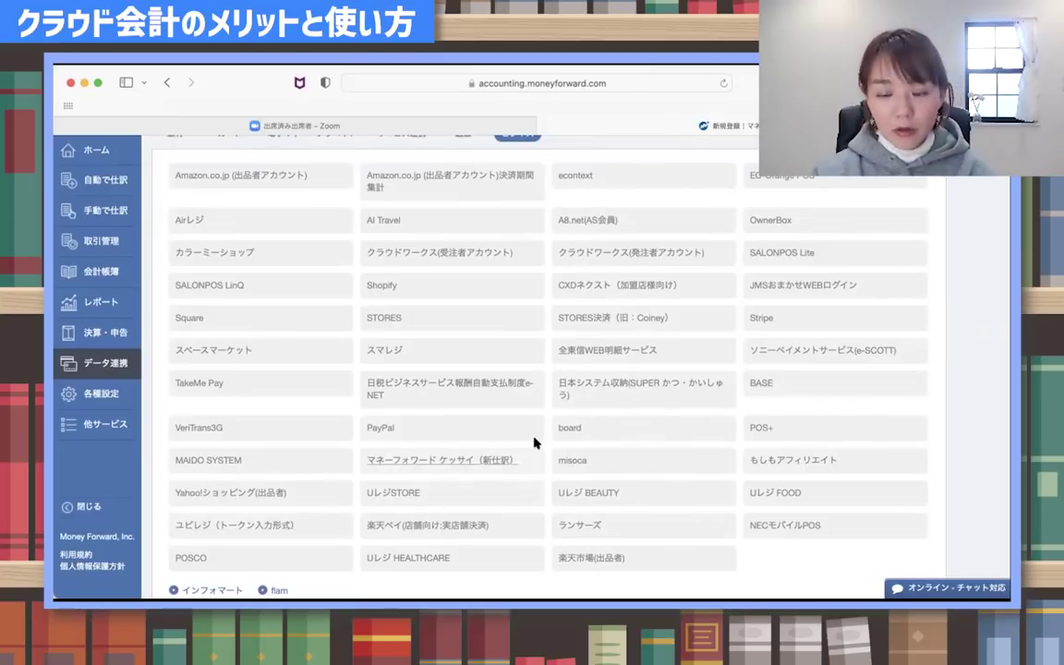
scroll(545, 397, "up", 5)
scroll(584, 427, "up", 3)
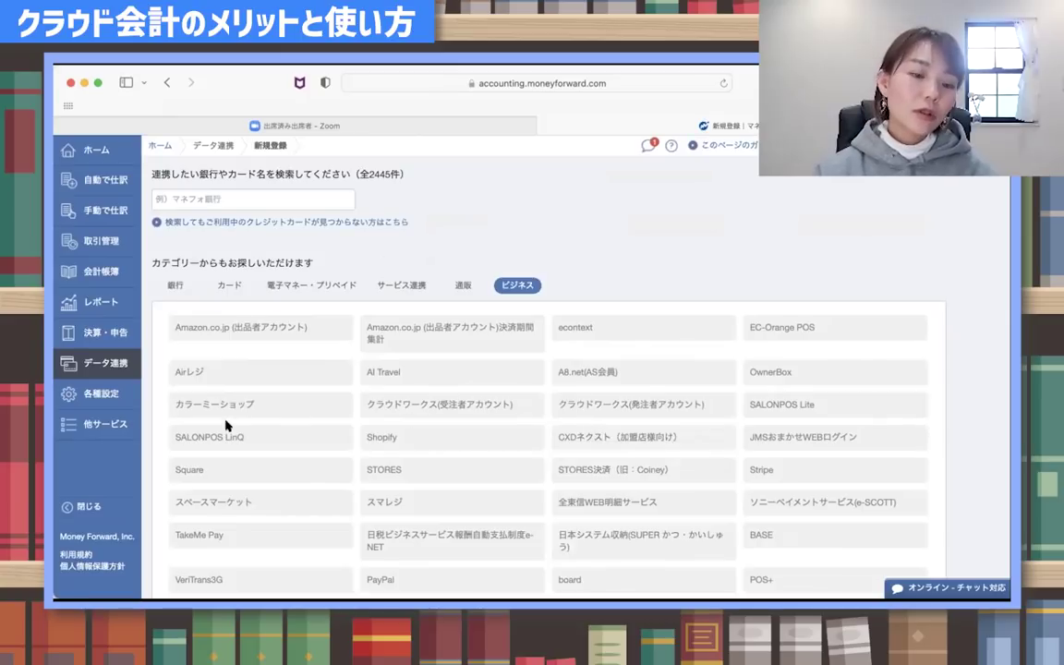
Step: Reopen the new data link registration page (新規登録) to view the bank services, and return to the home page (ホーム)
mouse_move(108, 365)
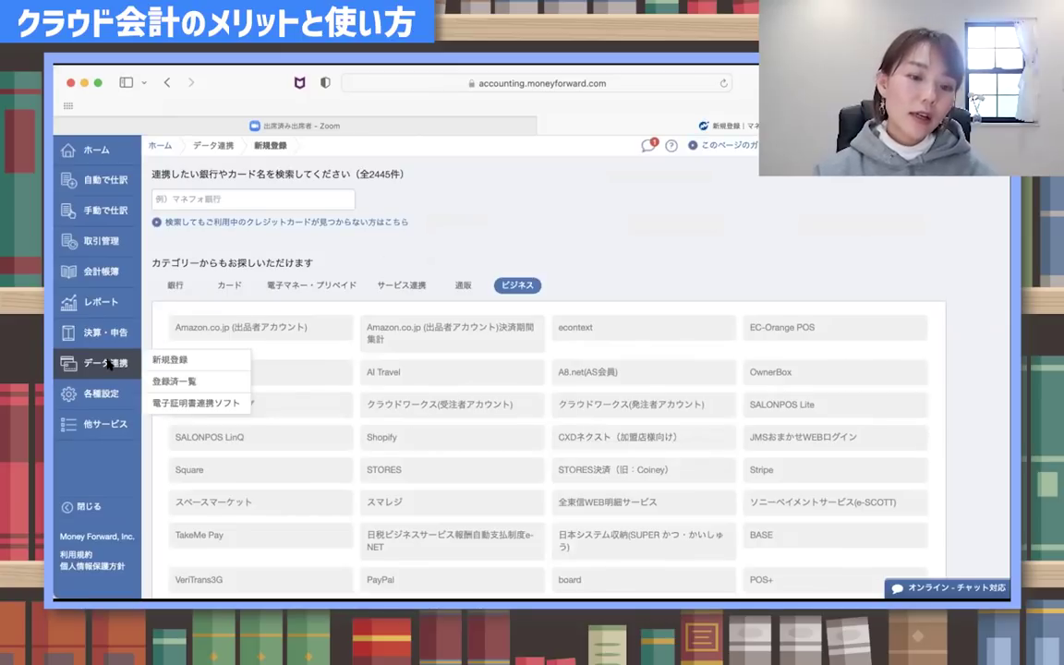
left_click(183, 361)
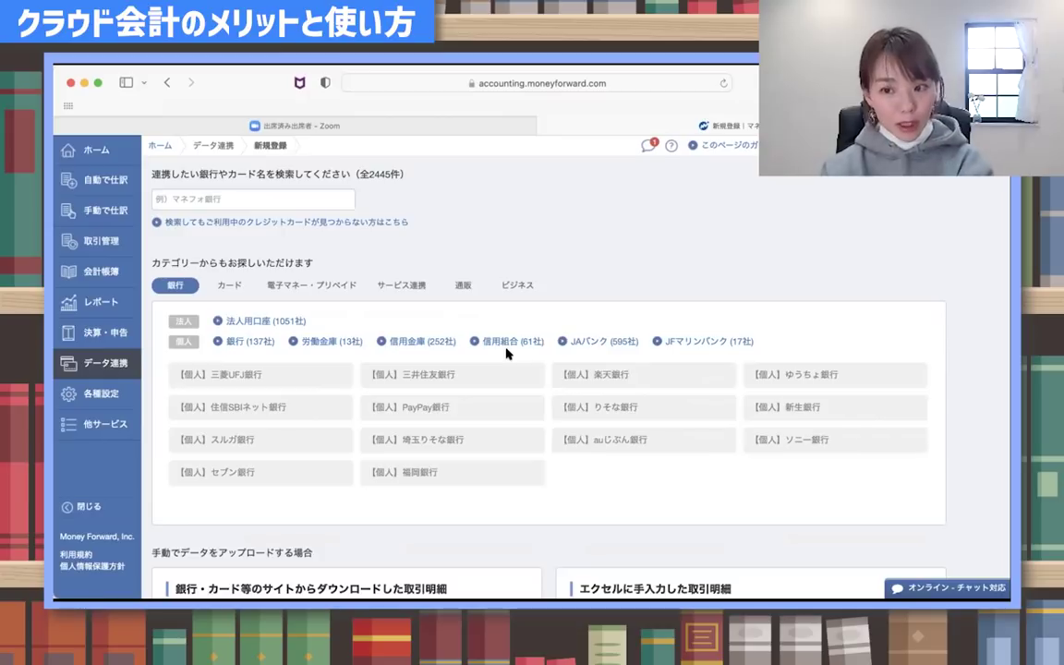
mouse_move(94, 172)
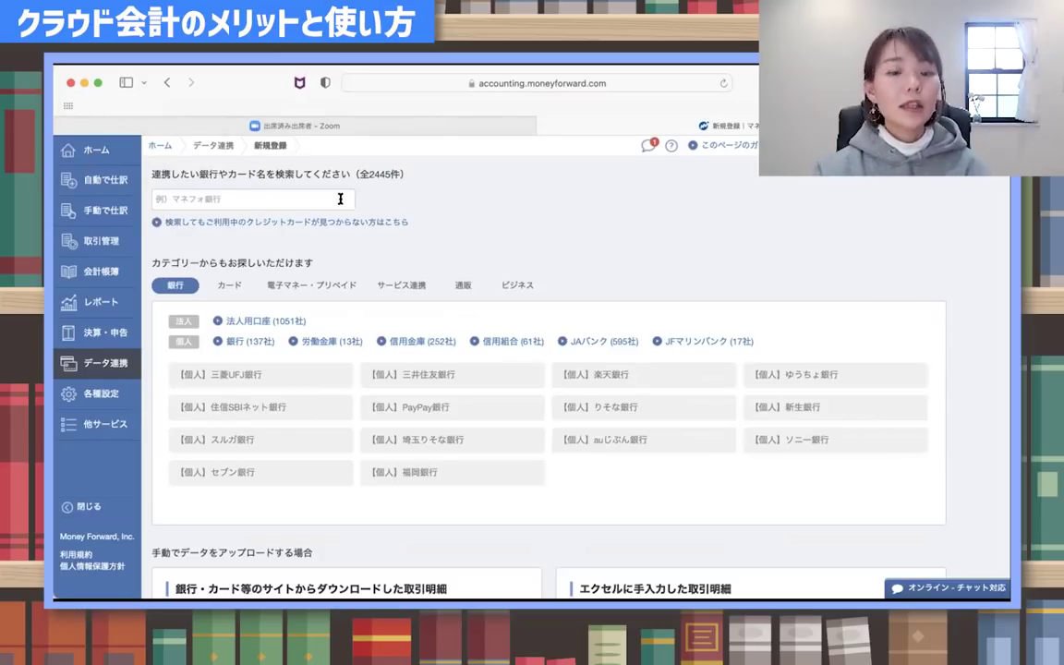
left_click(108, 149)
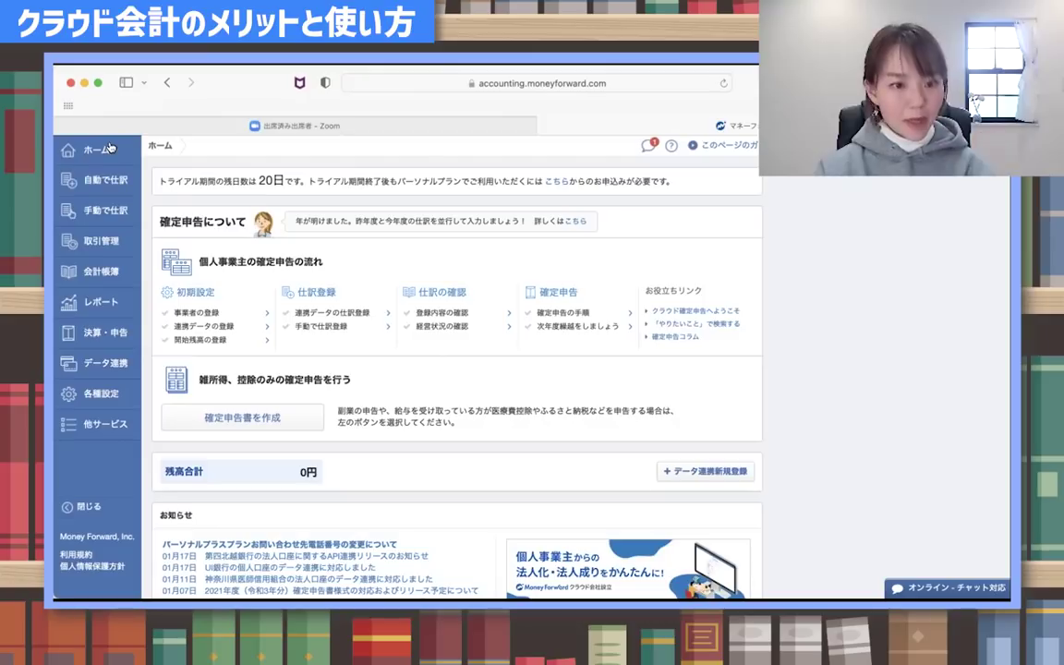
mouse_move(118, 249)
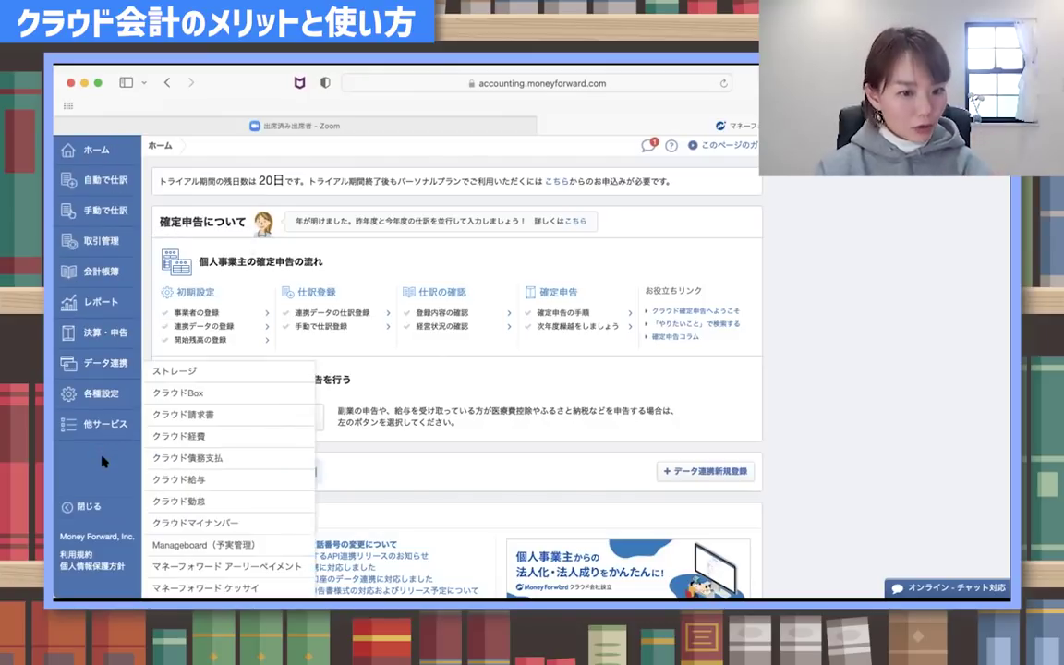
mouse_move(116, 205)
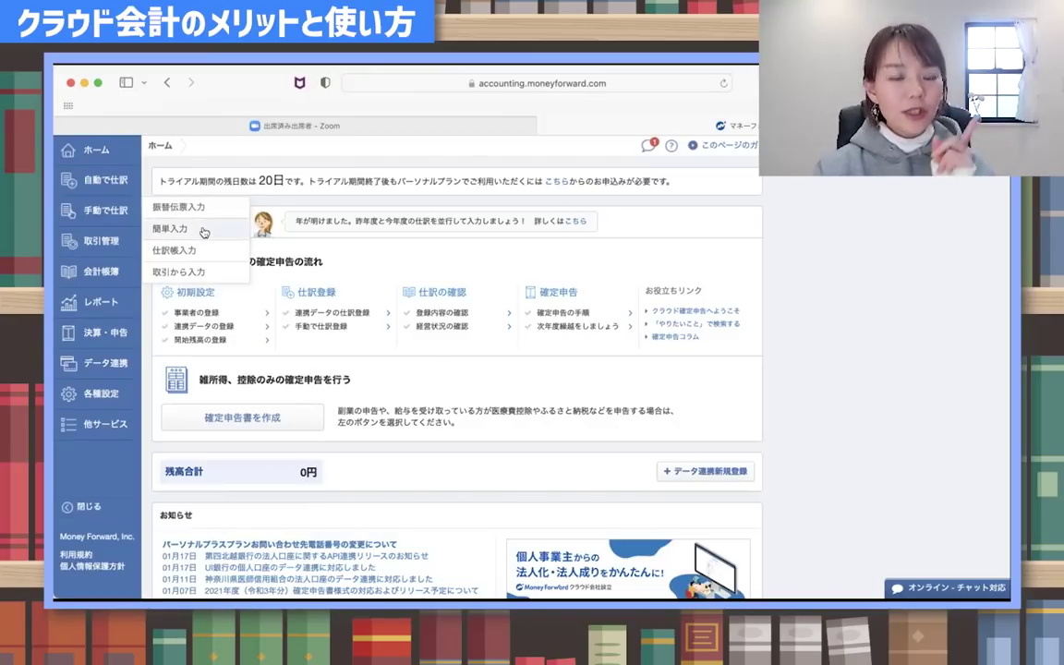
mouse_move(100, 374)
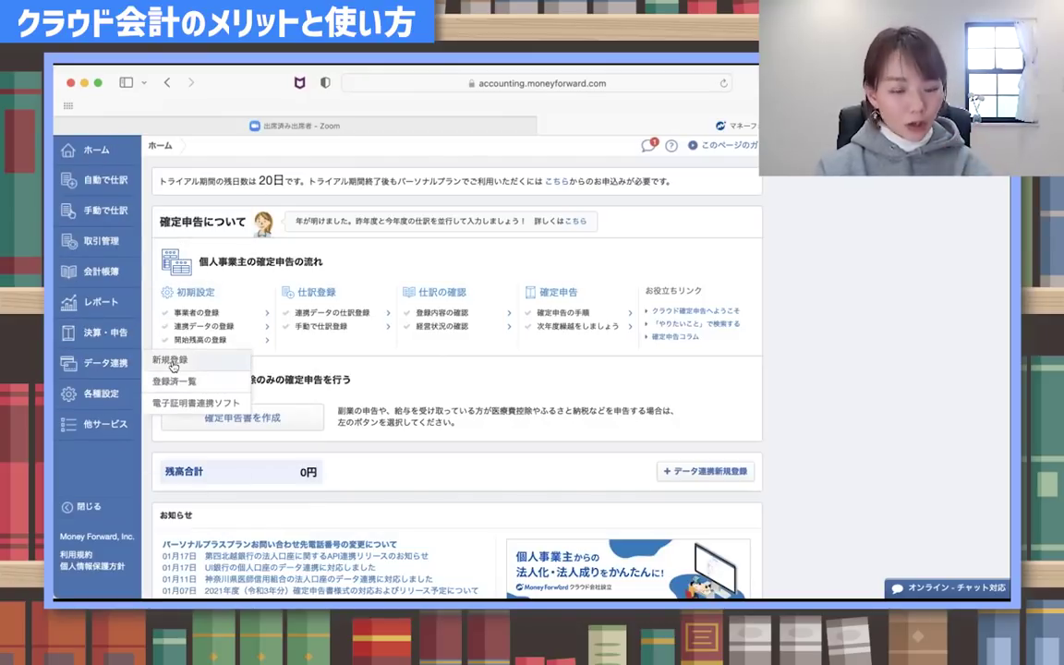